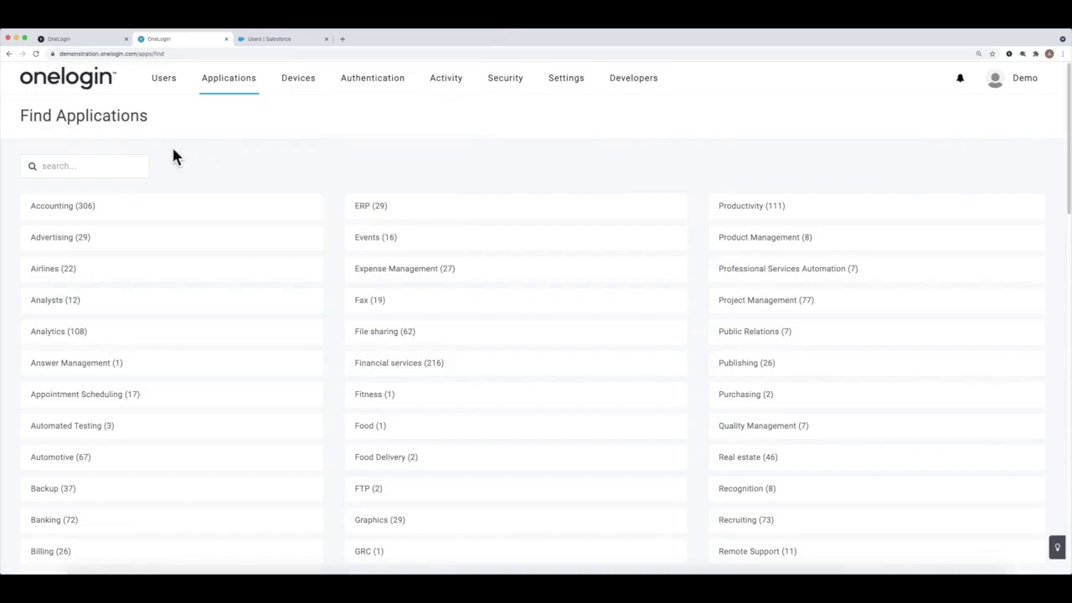
- Search the application catalog for "salesforce" and open the Salesforce connector that supports form-based auth, SAML2.0 and provisioning
click(113, 165)
text(salesforce)
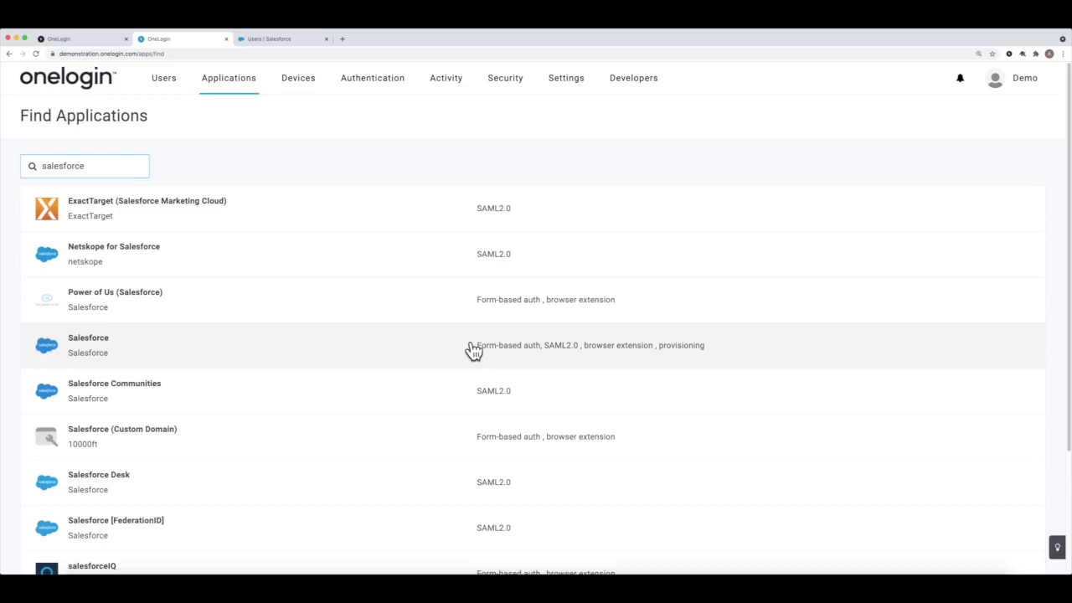
click(368, 346)
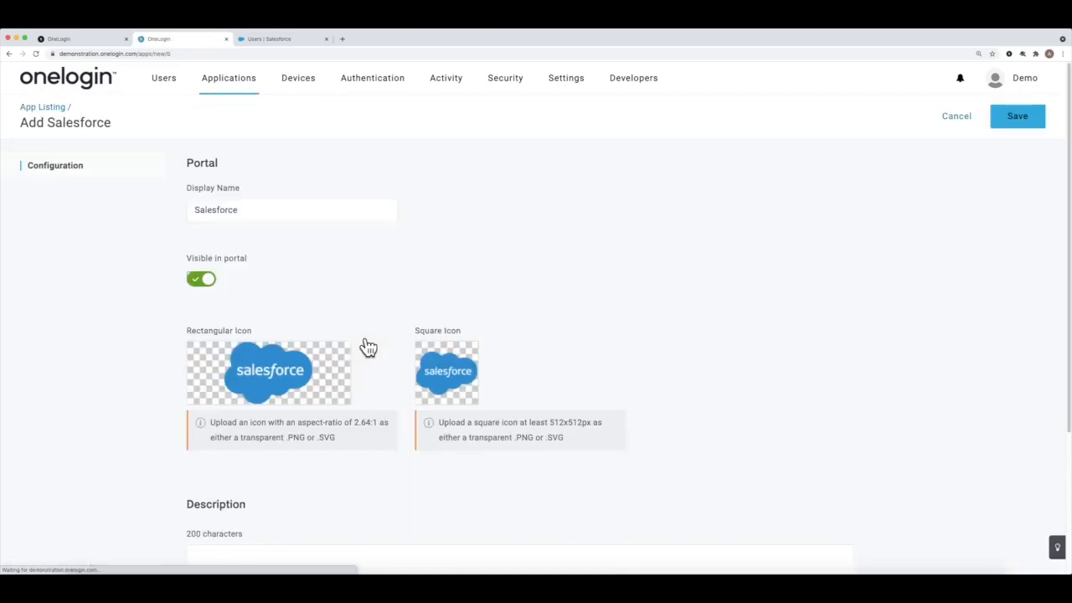
- Name the application "Salesforce New", choose the "SAML2.0 - user provisioning" connector version, and save it
click(296, 210)
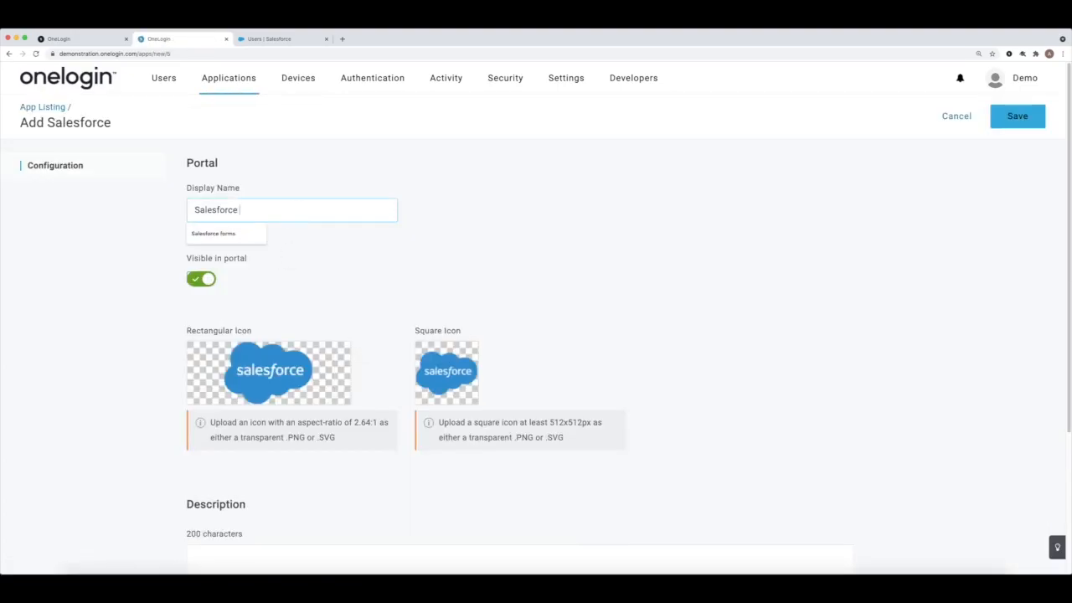
text(New)
scroll(667, 366, down, 3)
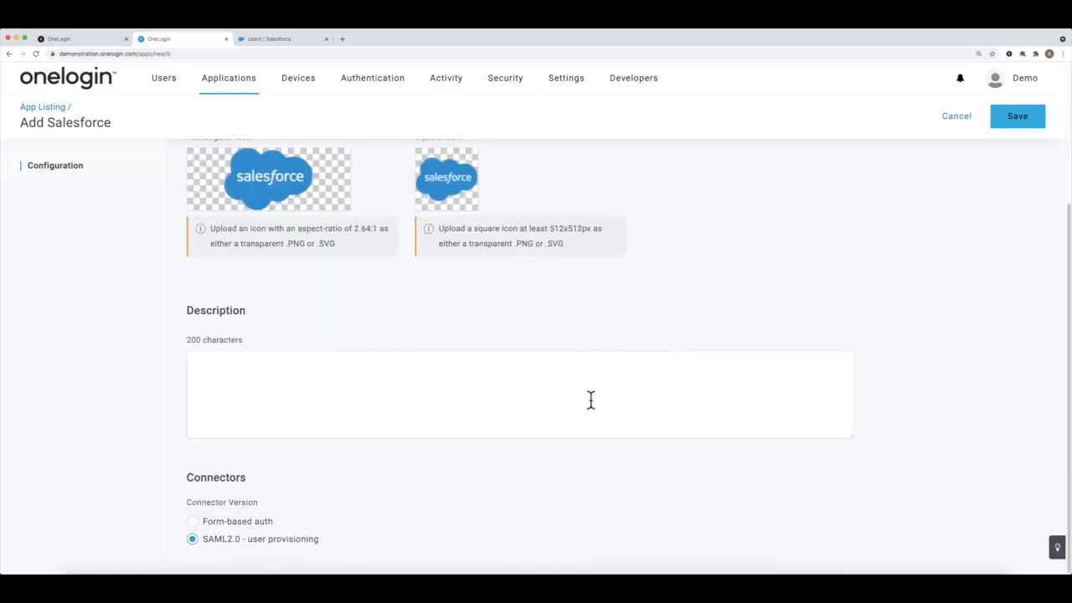
click(241, 526)
click(242, 542)
click(241, 524)
click(243, 546)
click(1018, 121)
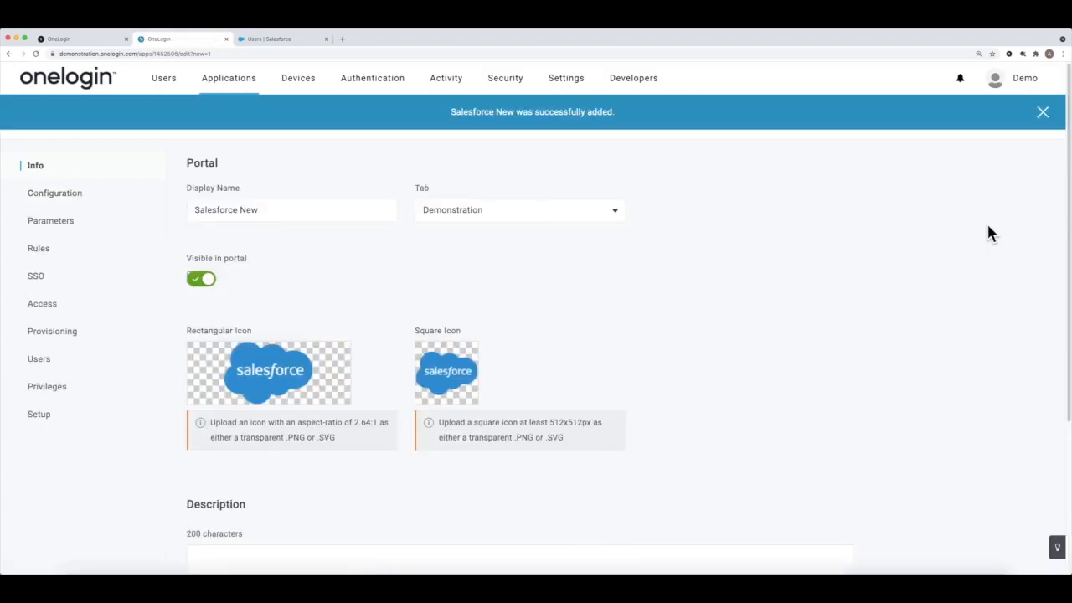
click(60, 204)
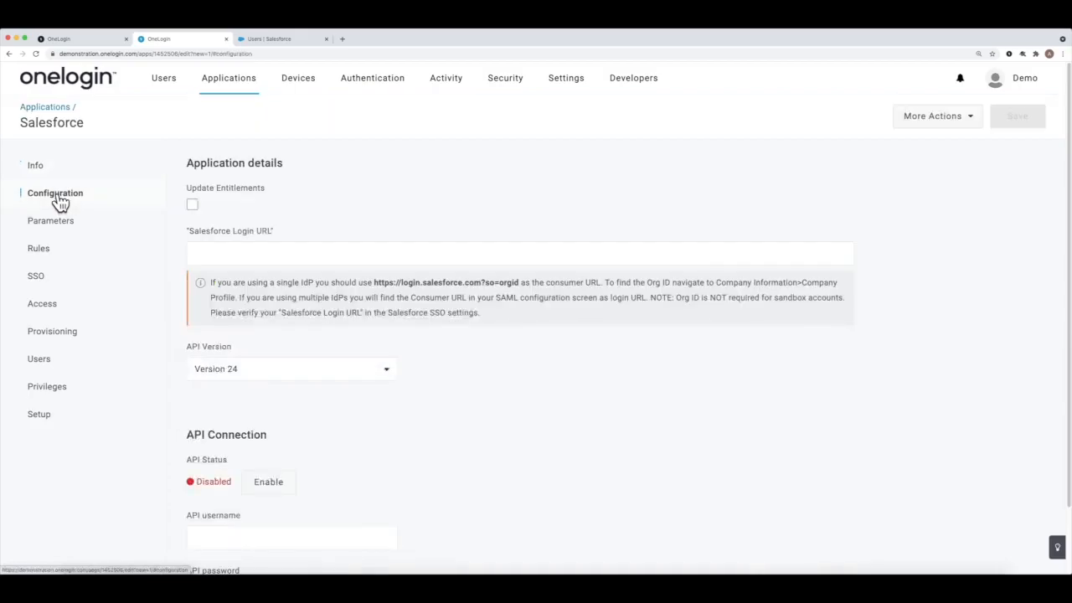
click(202, 252)
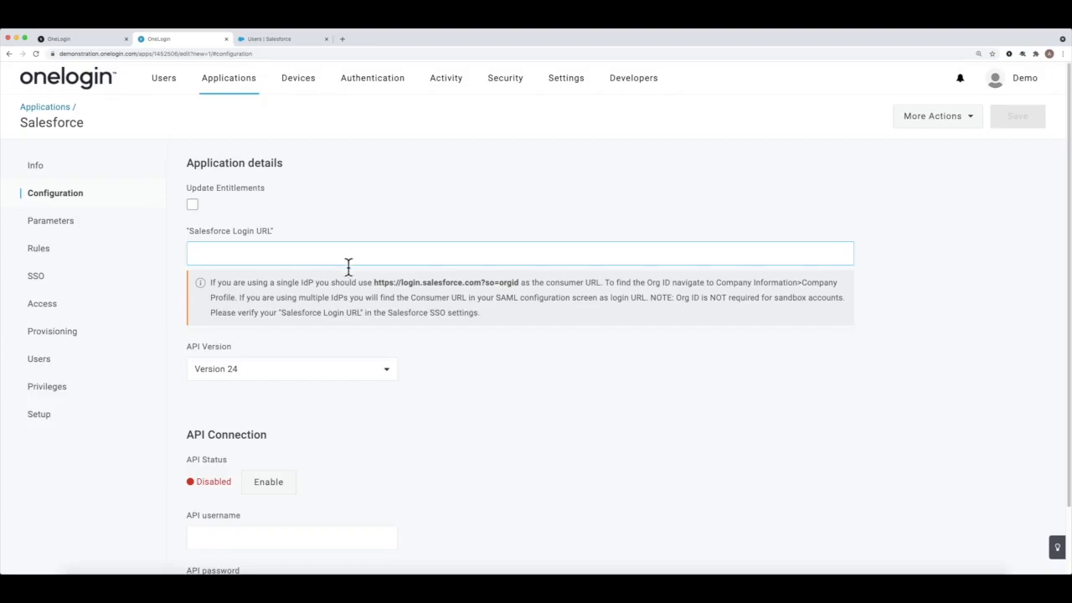
drag(373, 282, 520, 282)
key(super+c)
click(413, 251)
key(super+v)
drag(328, 254, 349, 253)
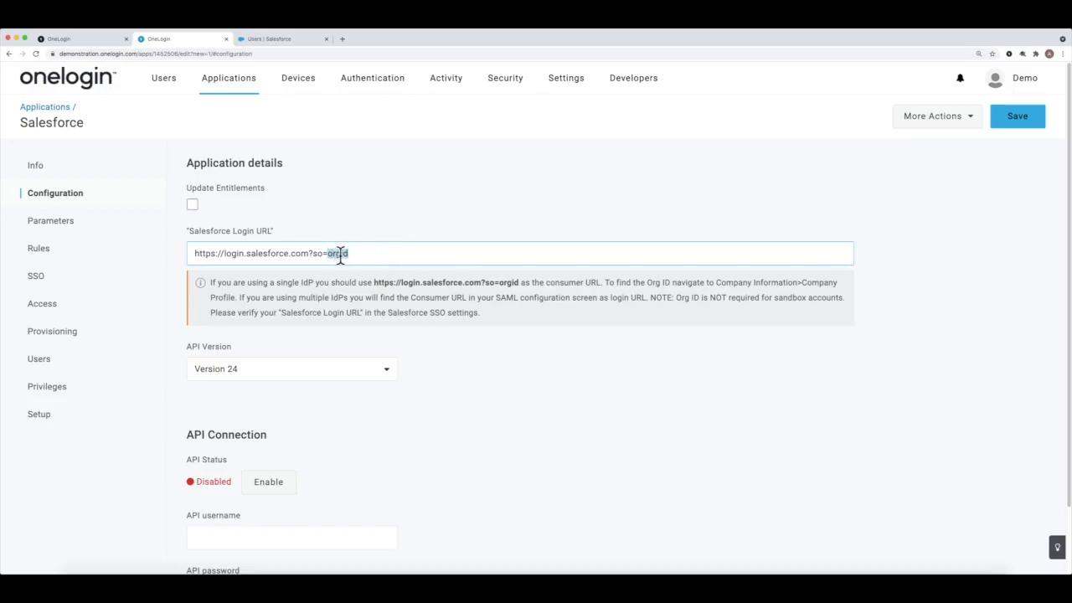
- Switch to Salesforce Setup and copy the Salesforce.com Organization ID from the Company Information page
click(282, 37)
scroll(81, 434, down, 1)
scroll(81, 434, down, 5)
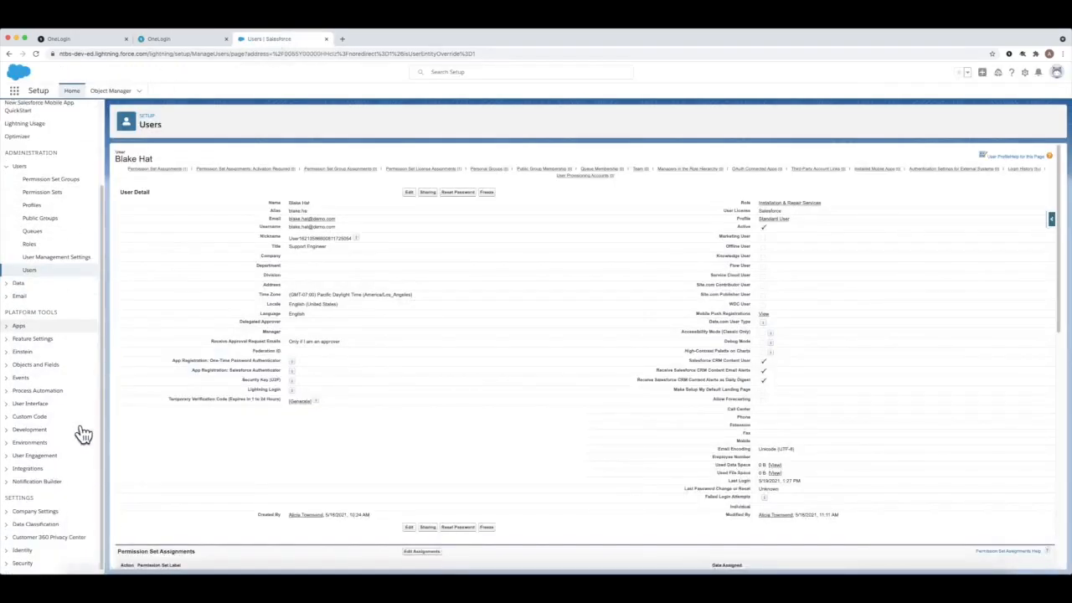
click(39, 509)
scroll(67, 528, down, 5)
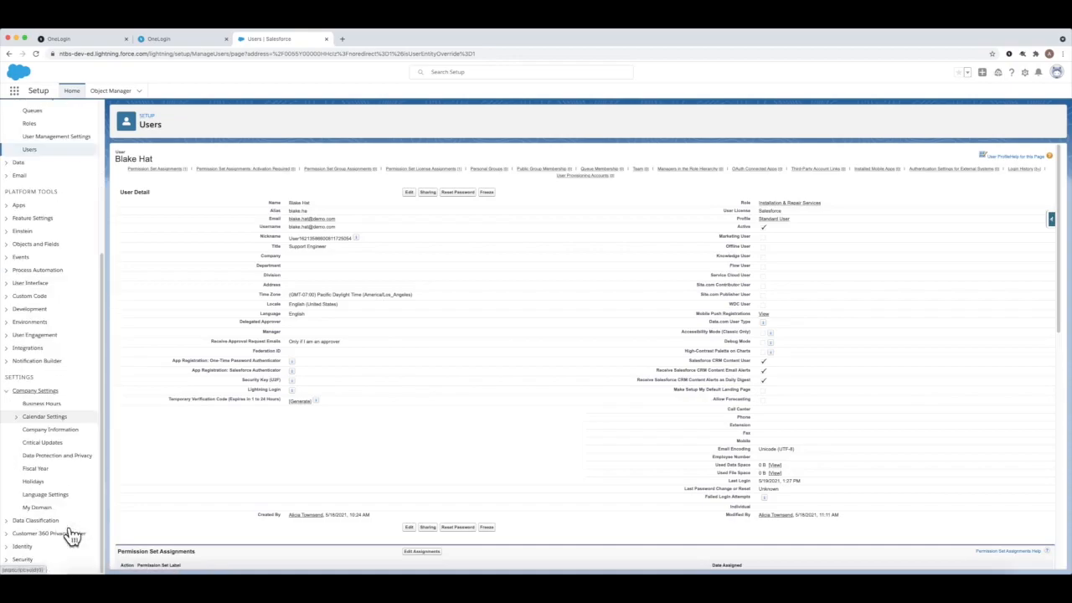
click(49, 430)
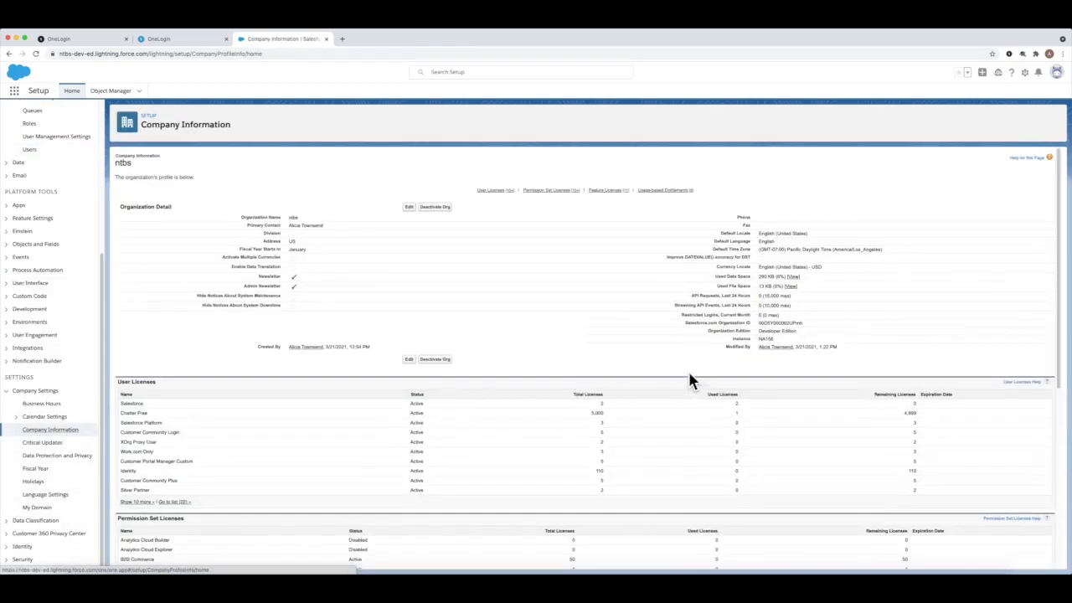
drag(806, 322, 756, 324)
key(super+c)
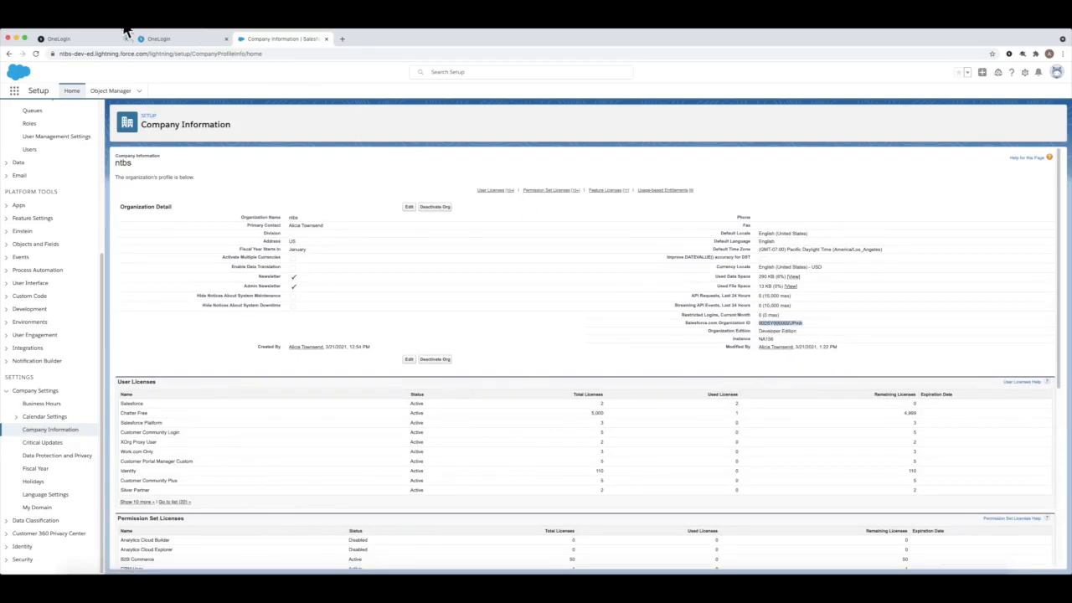
- Switch back to OneLogin and replace the "orgid" placeholder in the Salesforce Login URL with the copied organization ID
click(153, 38)
drag(347, 251, 330, 251)
key(super+v)
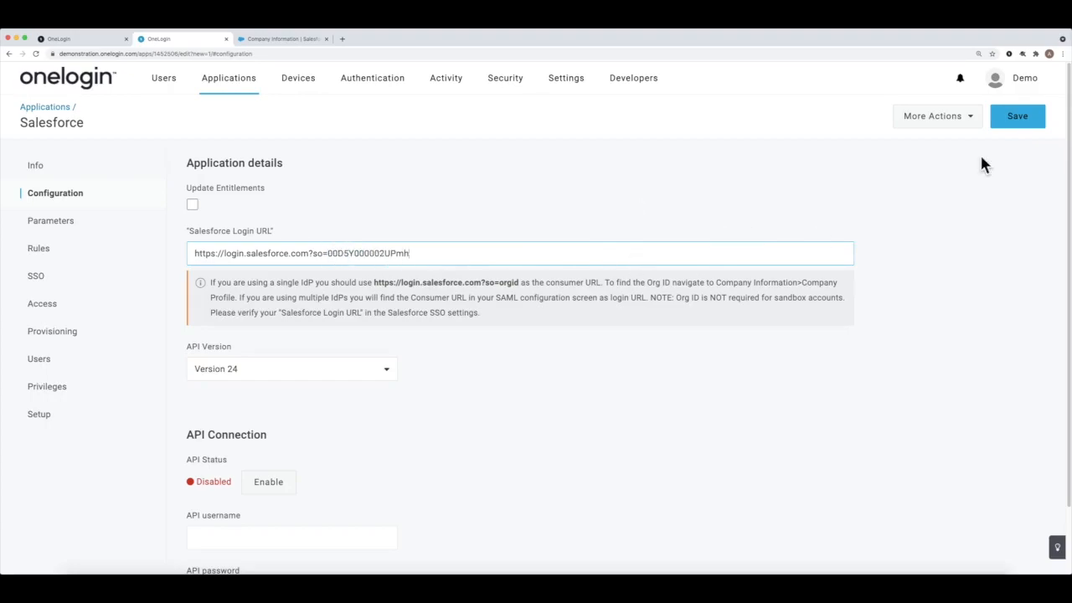
click(1028, 128)
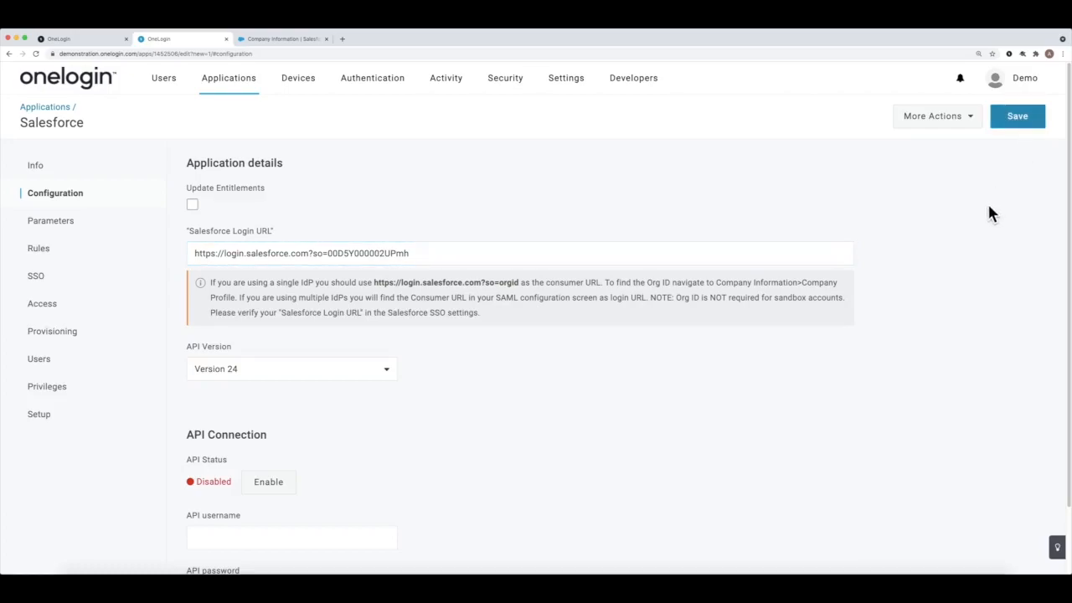
- Set the API version to Version 49 and save the application configuration
click(227, 376)
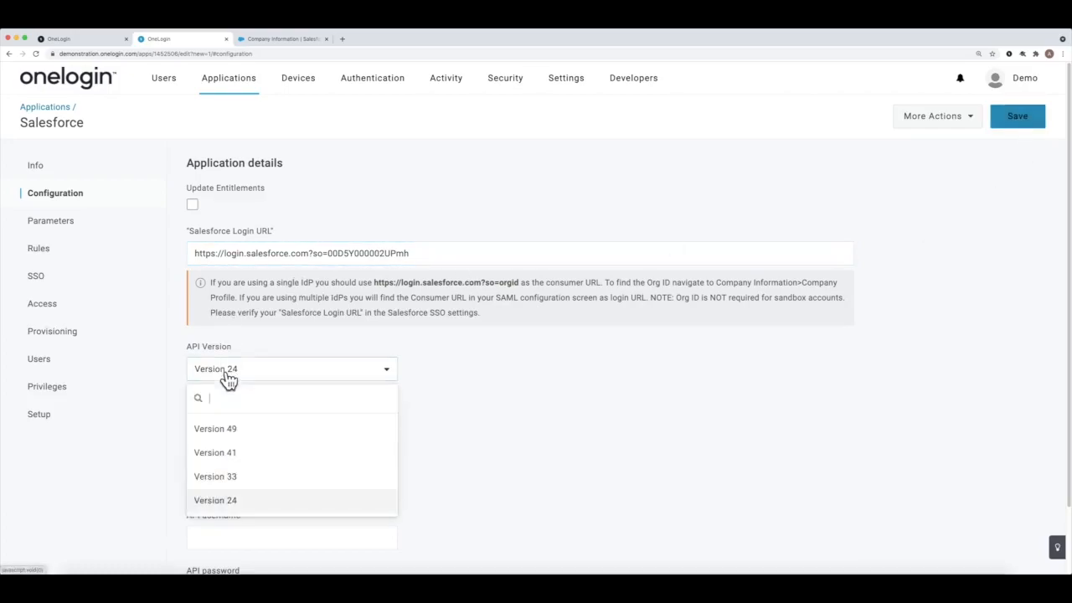
click(224, 431)
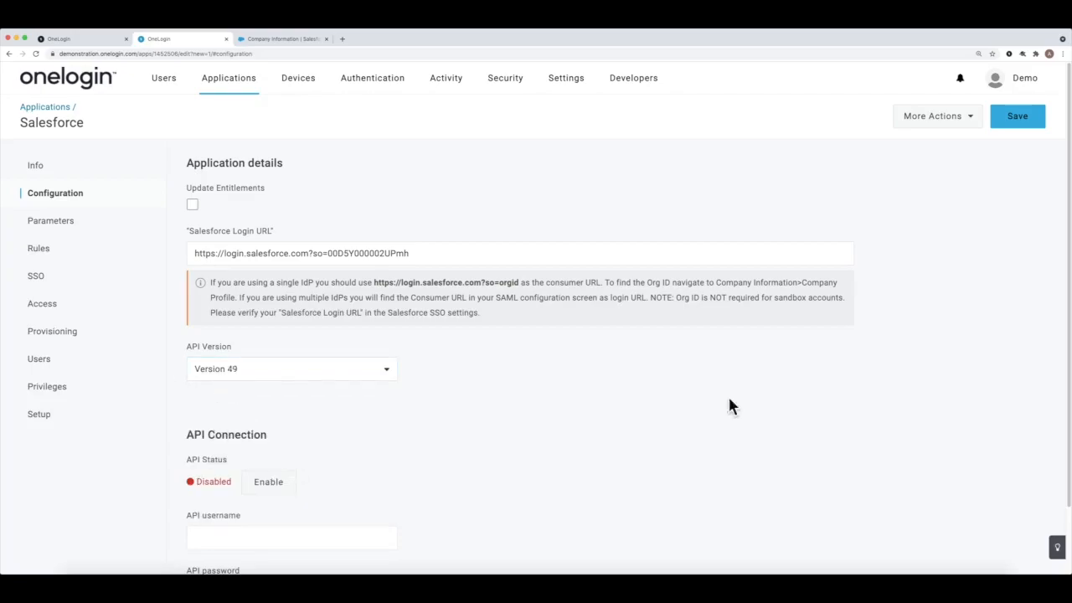
click(1014, 120)
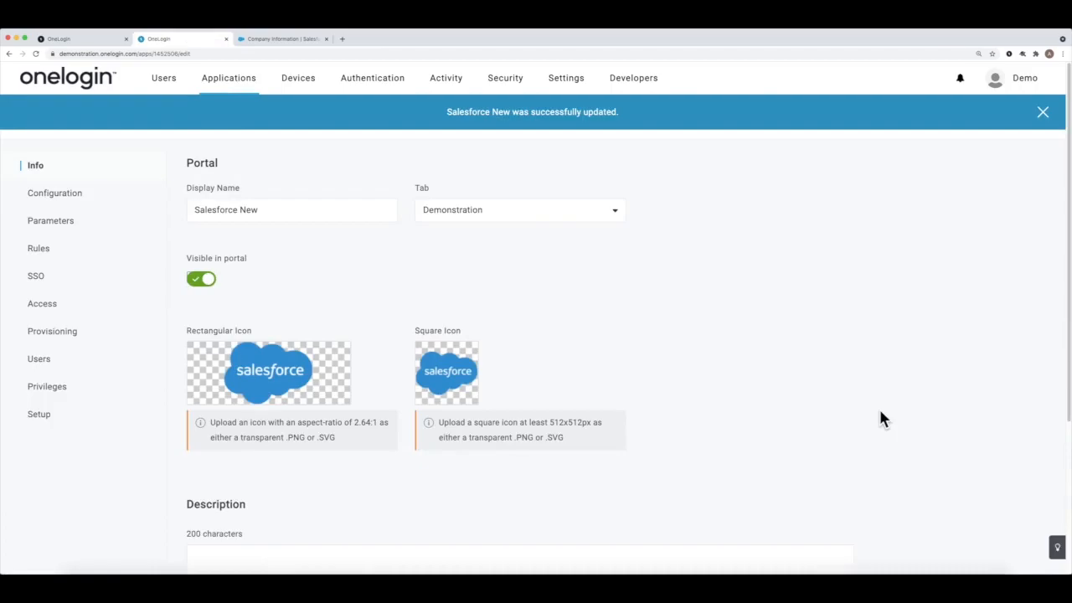
- Authenticate the new application's API connection through Salesforce OAuth, then return to its configuration to check the connection
click(77, 206)
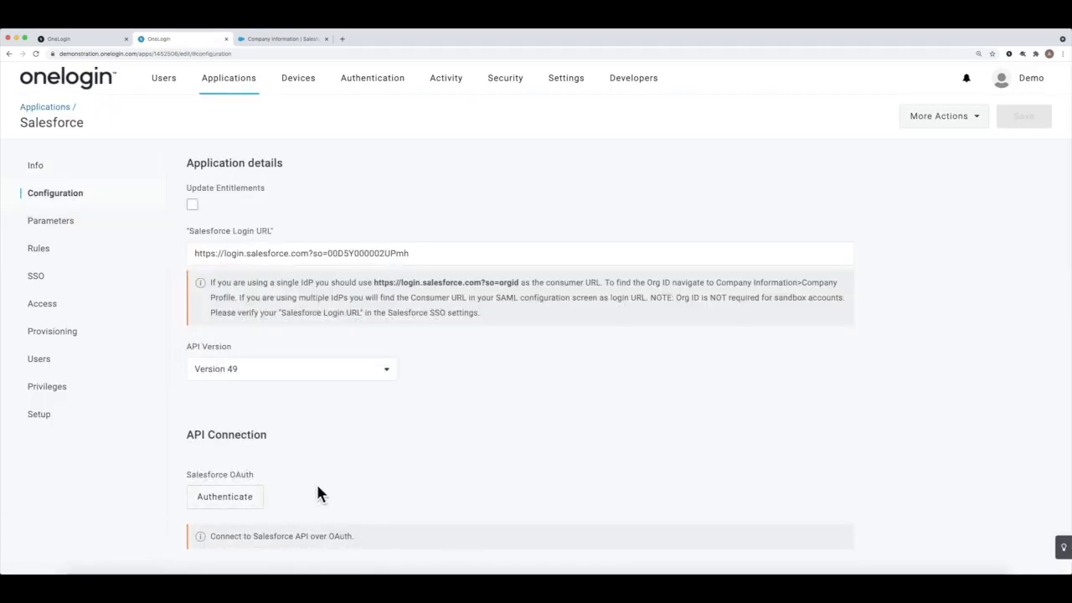
click(226, 499)
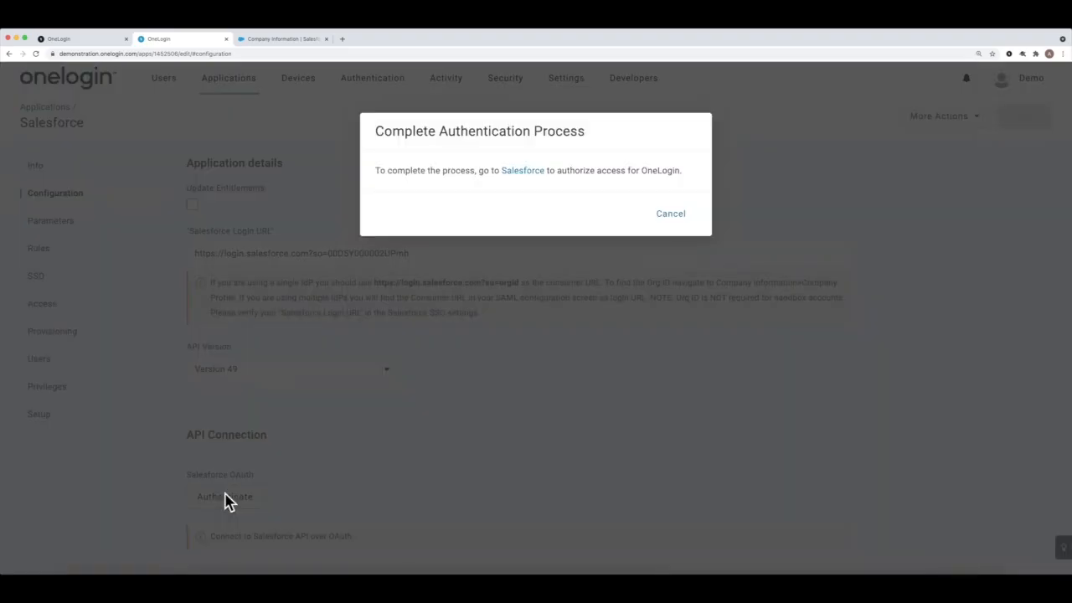
click(522, 171)
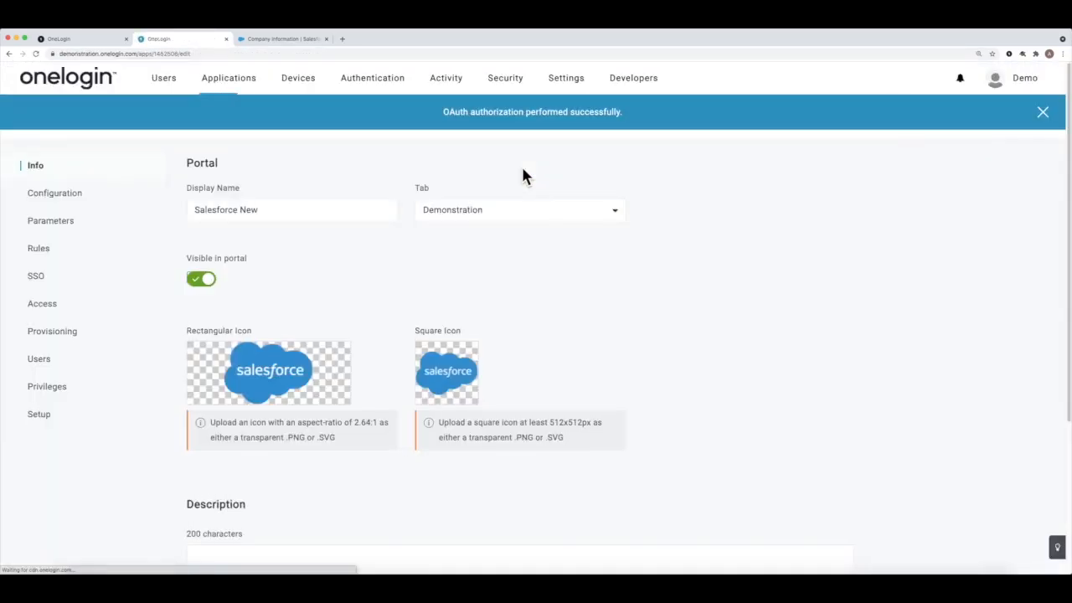
click(57, 199)
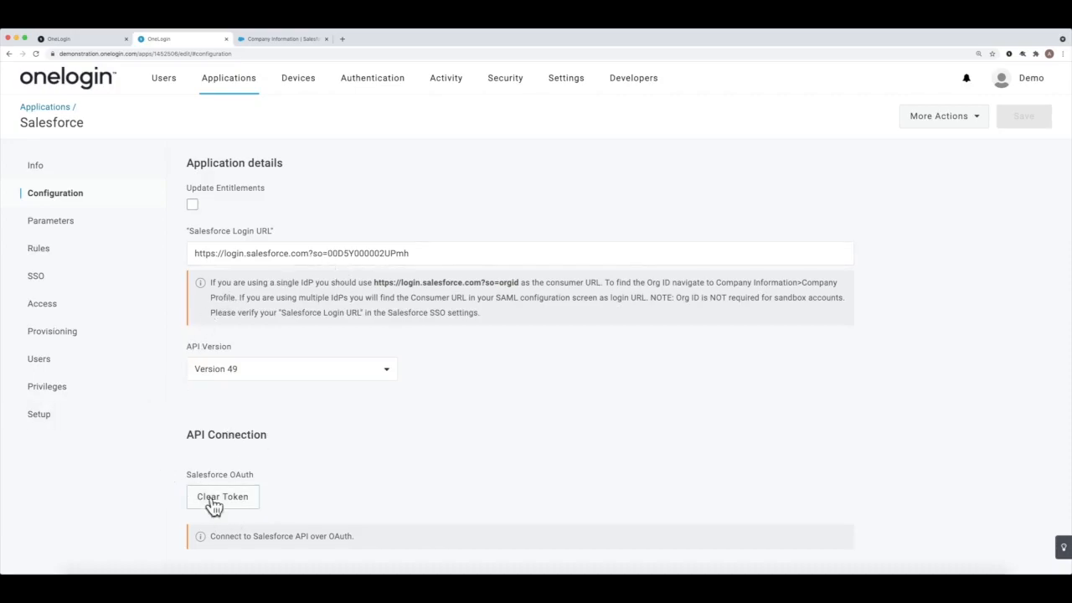
click(261, 496)
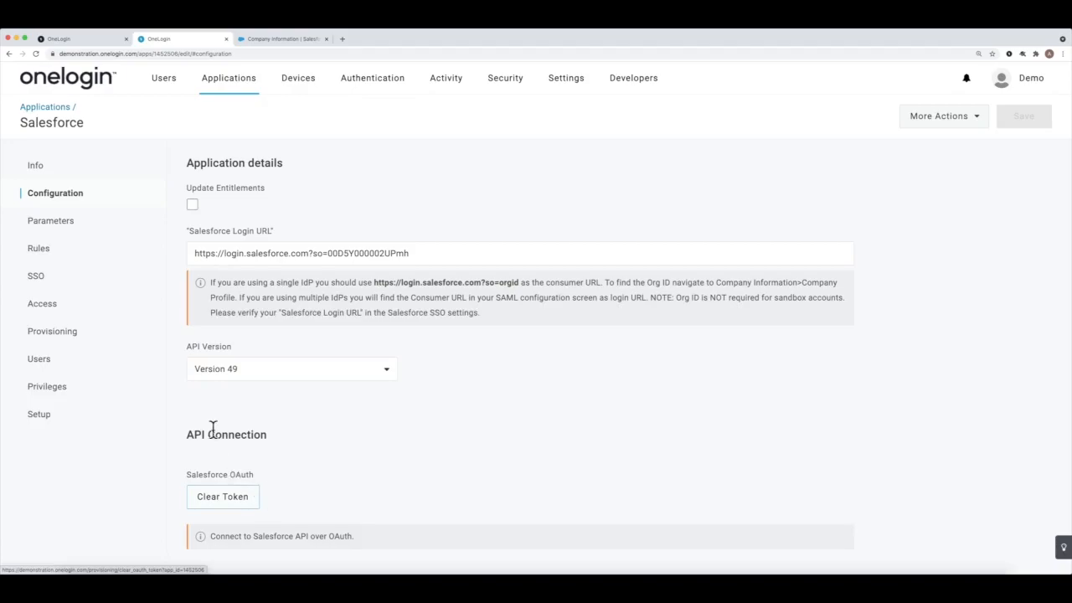
- Open the provisioning settings of the existing Salesforce application and save them with provisioning enabled
mouse_move(227, 79)
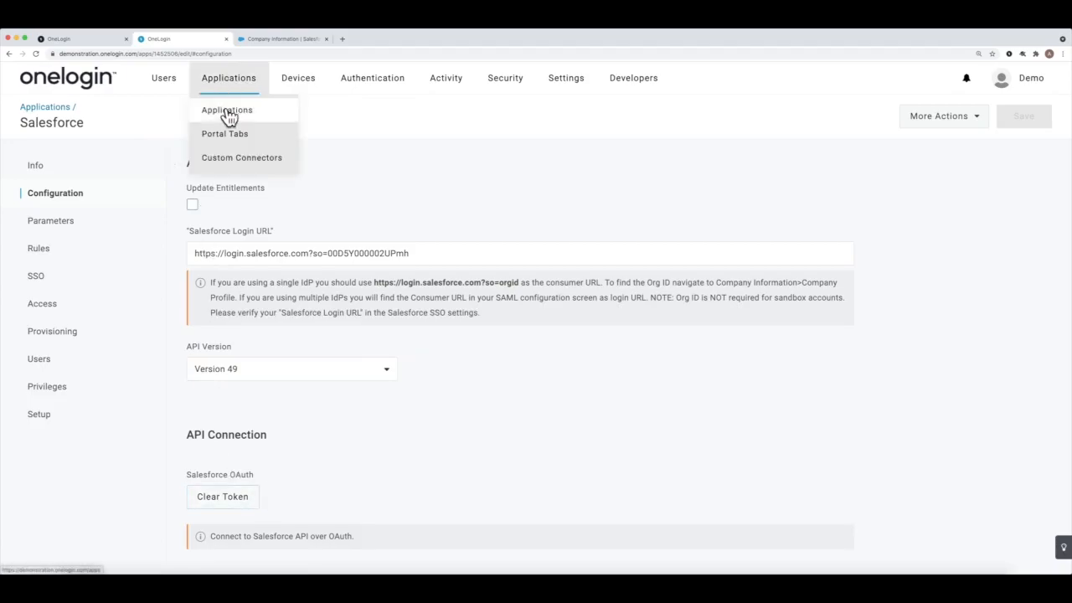
click(229, 118)
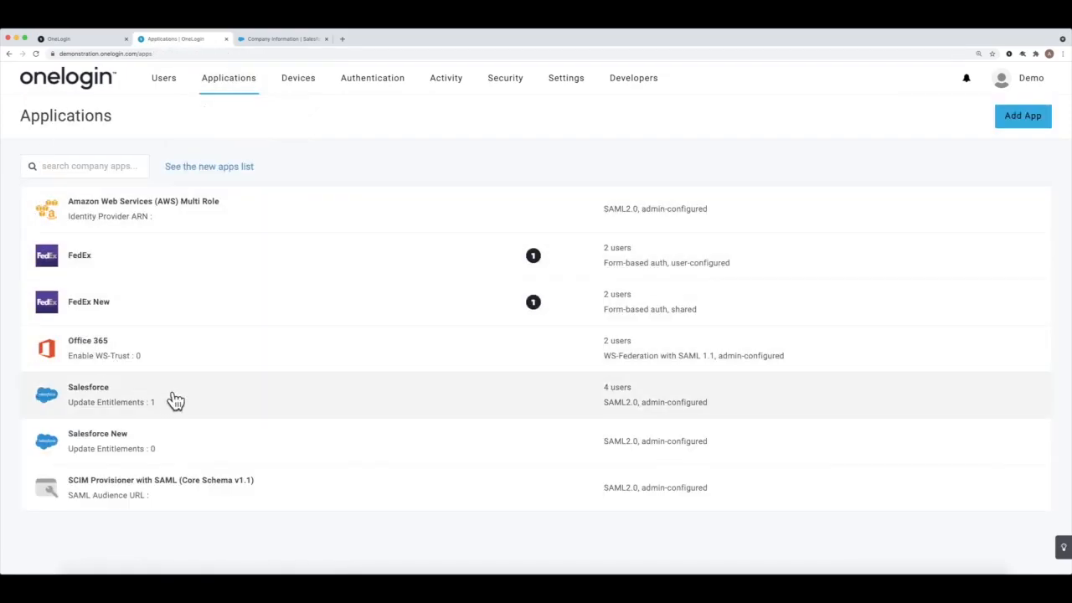
click(175, 401)
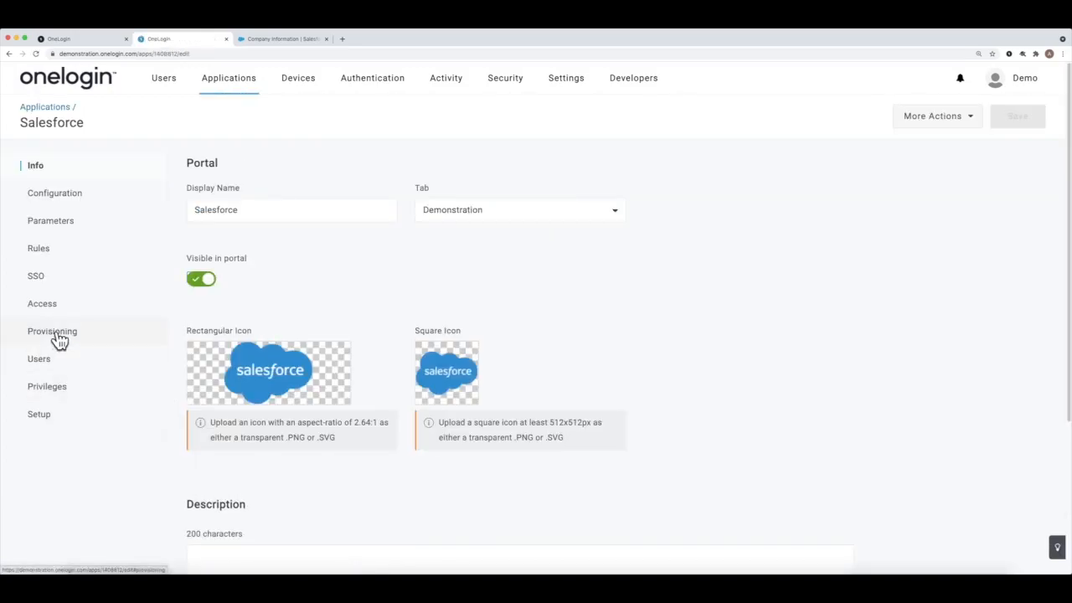
click(52, 331)
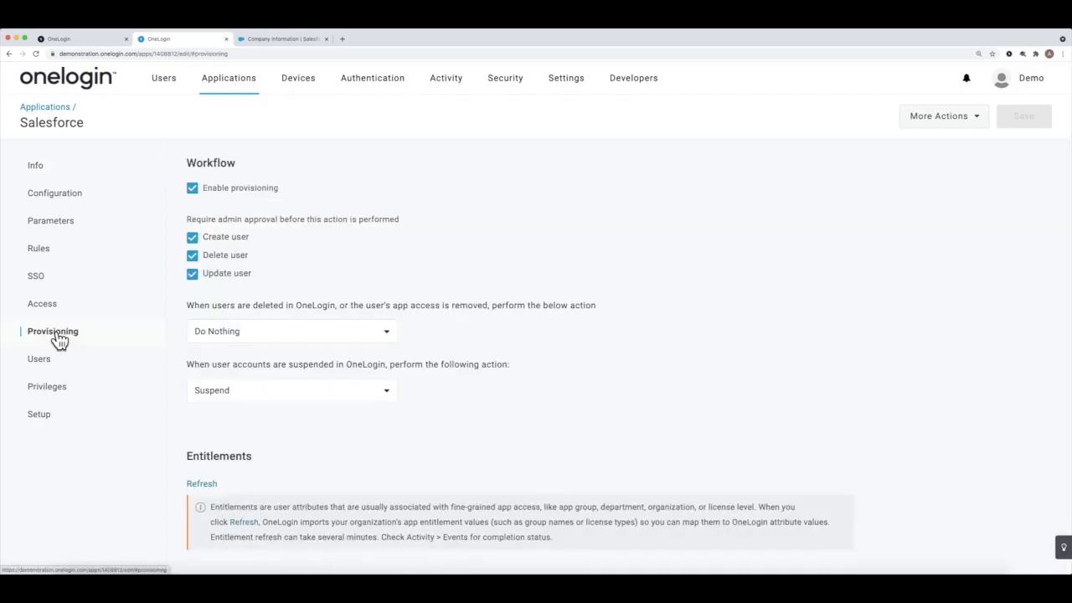
click(194, 190)
click(195, 192)
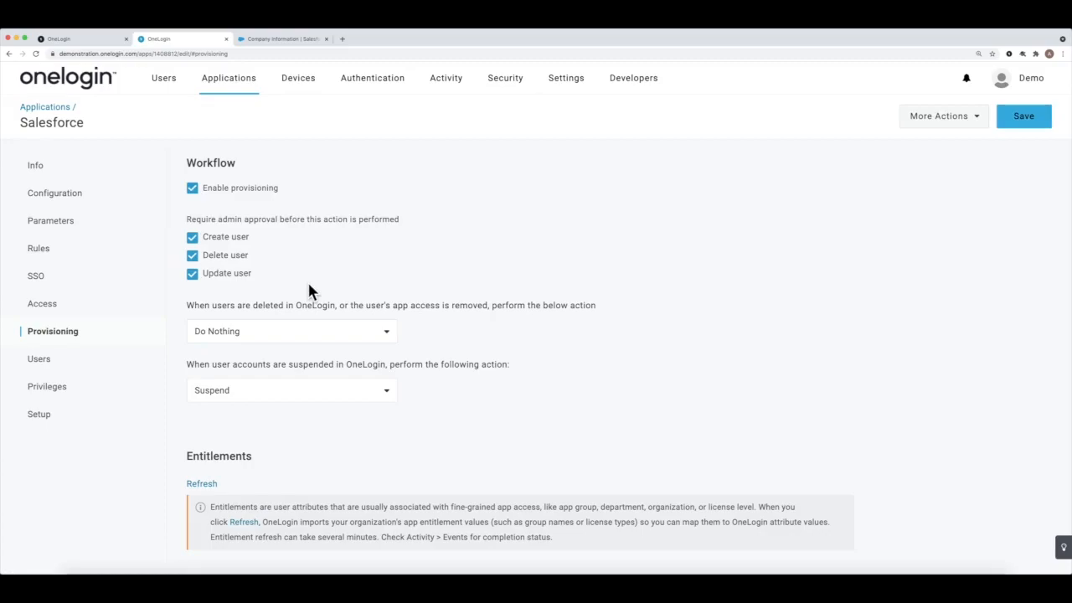
click(193, 191)
click(193, 191)
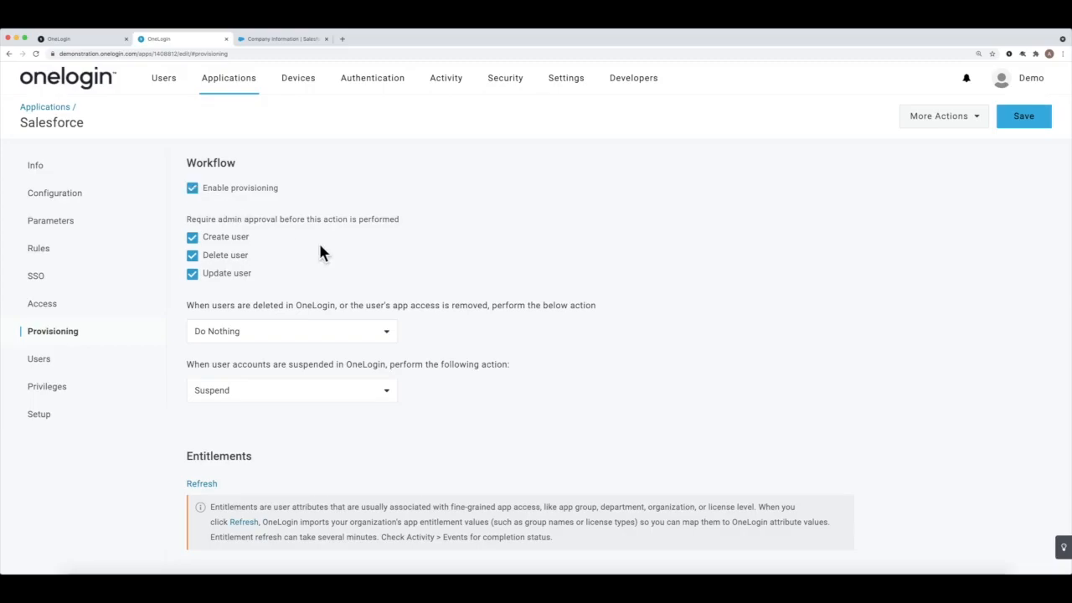
click(1027, 122)
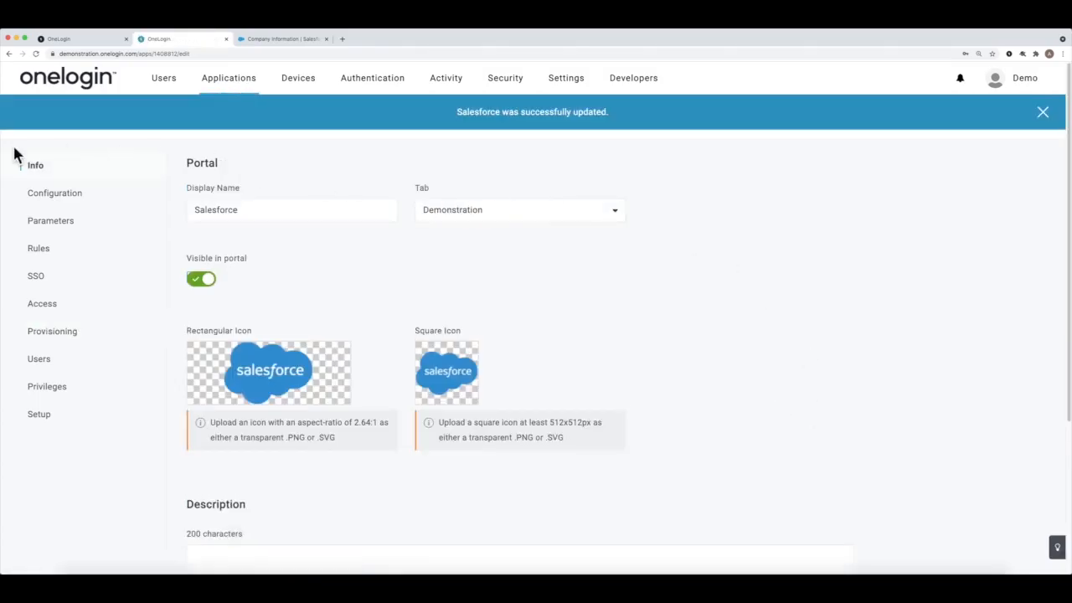
- Refresh the Salesforce application's entitlements and check the activity events for the refresh's completion
click(90, 337)
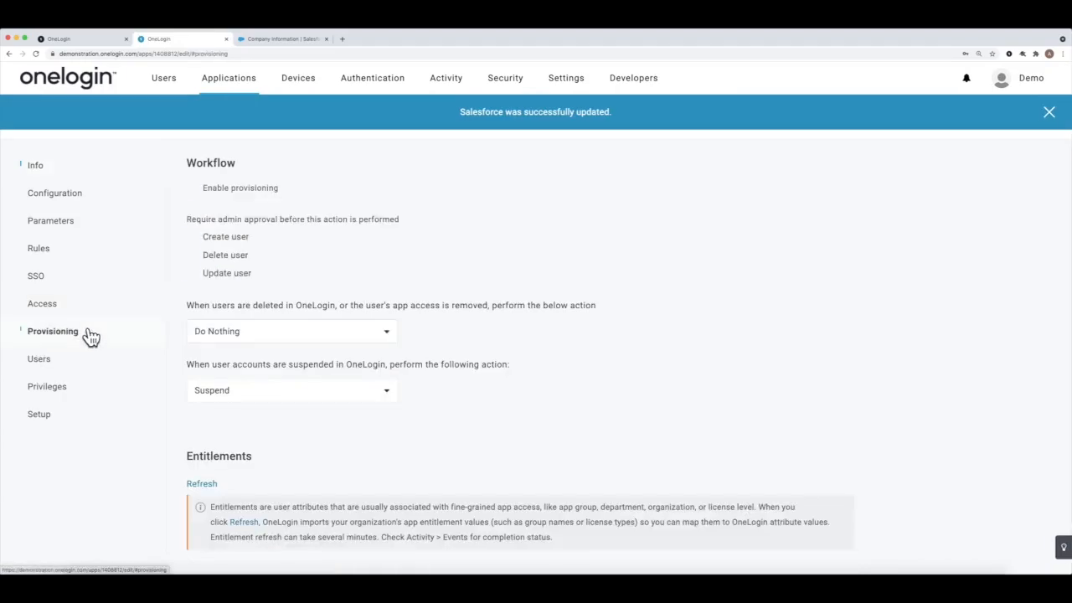
click(201, 485)
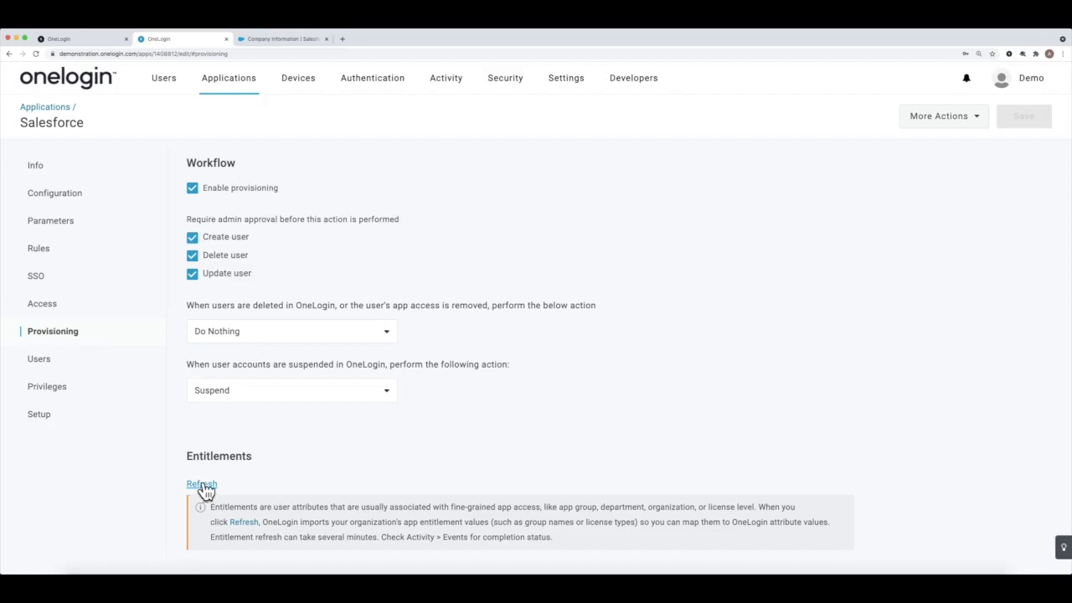
mouse_move(473, 85)
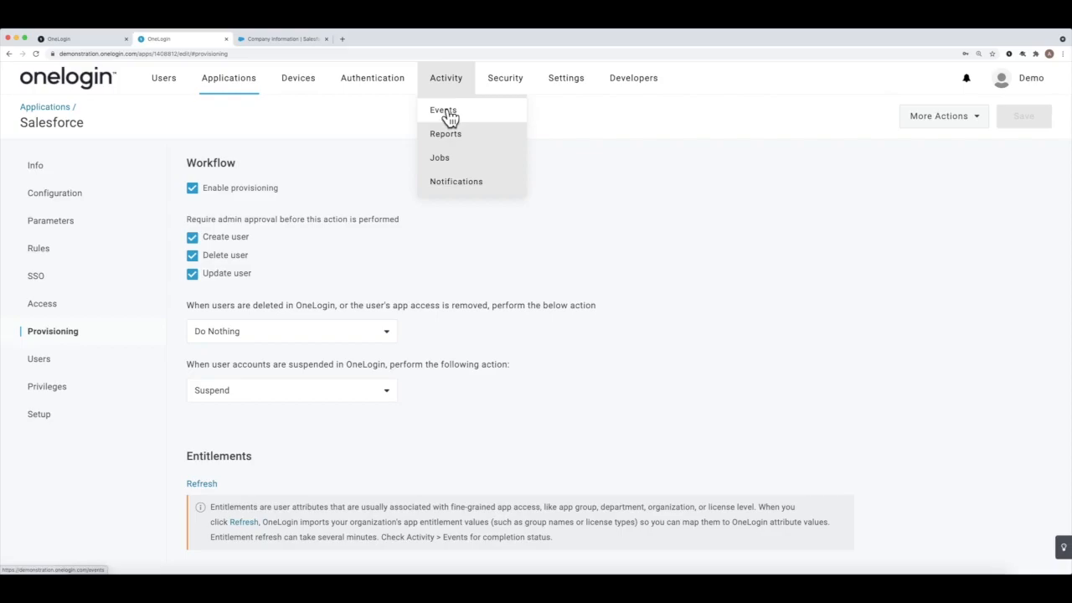
click(444, 111)
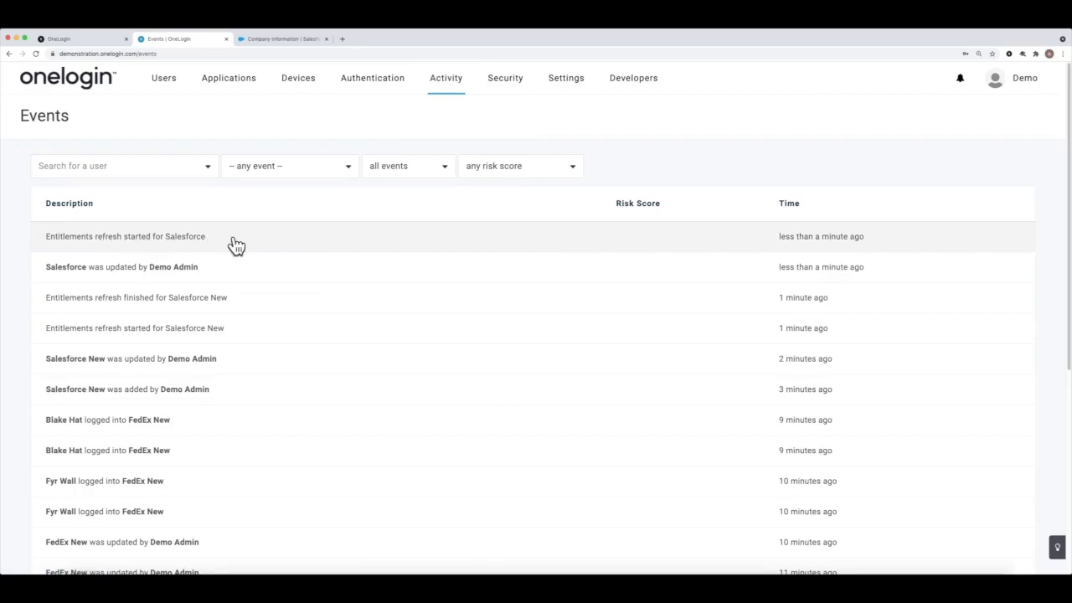
click(36, 54)
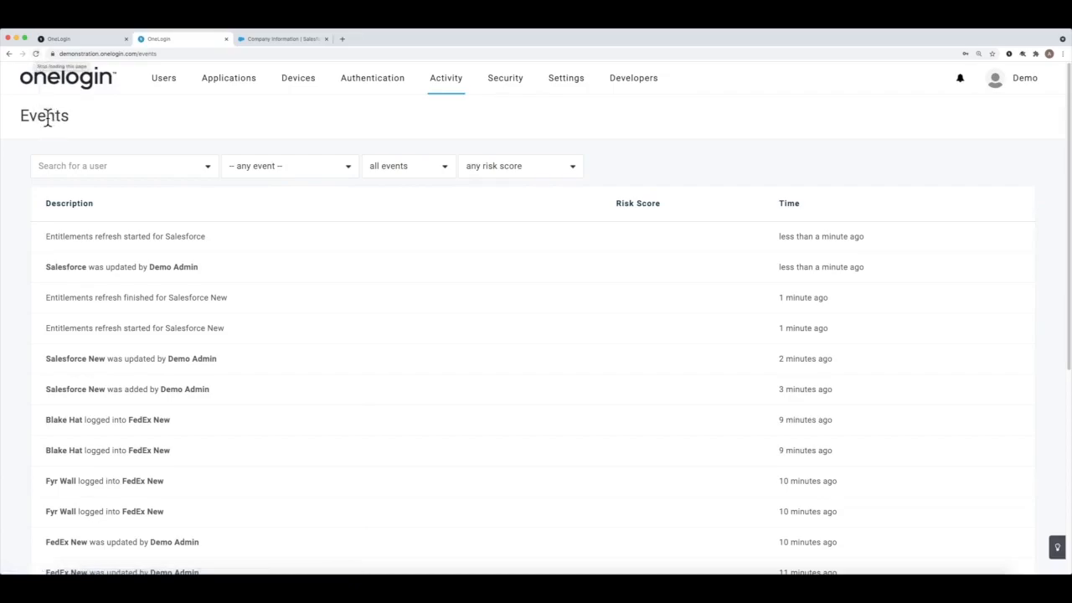
click(36, 54)
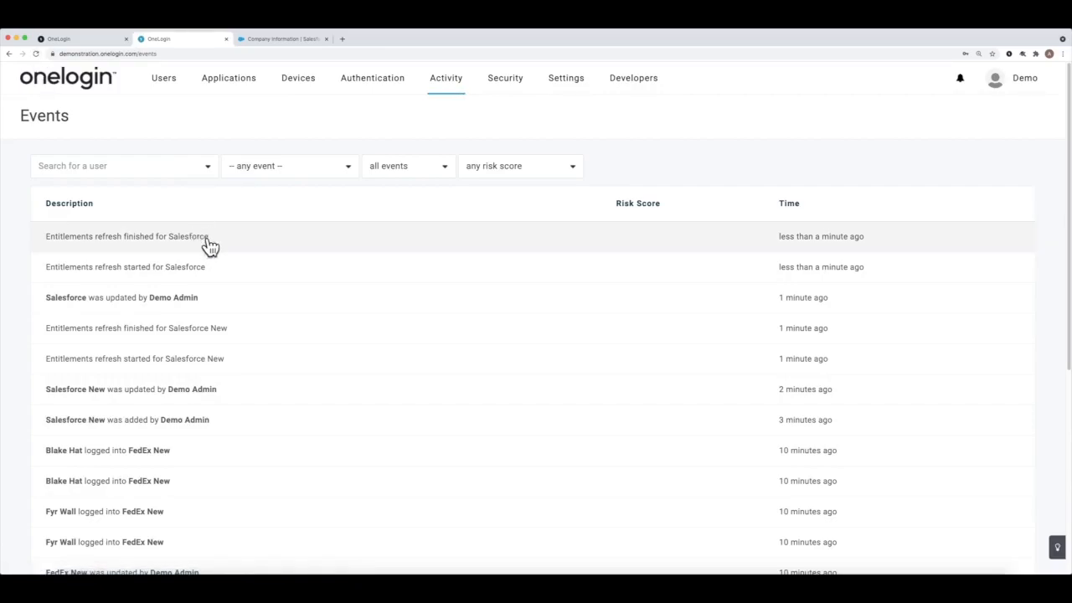
- Open the parameters of the existing Salesforce application to review its field mappings
mouse_move(218, 78)
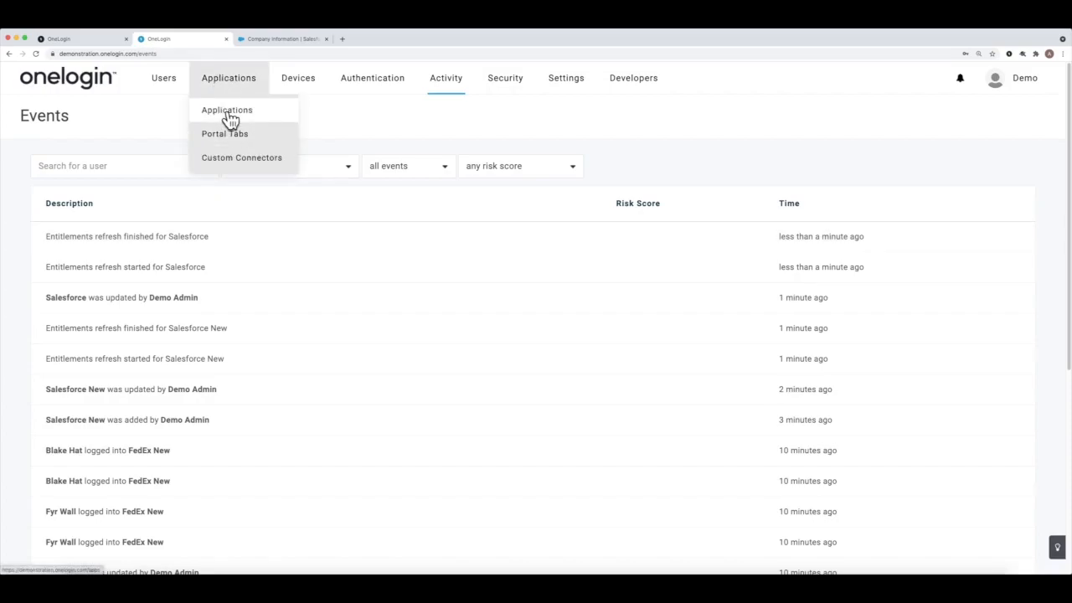
click(228, 118)
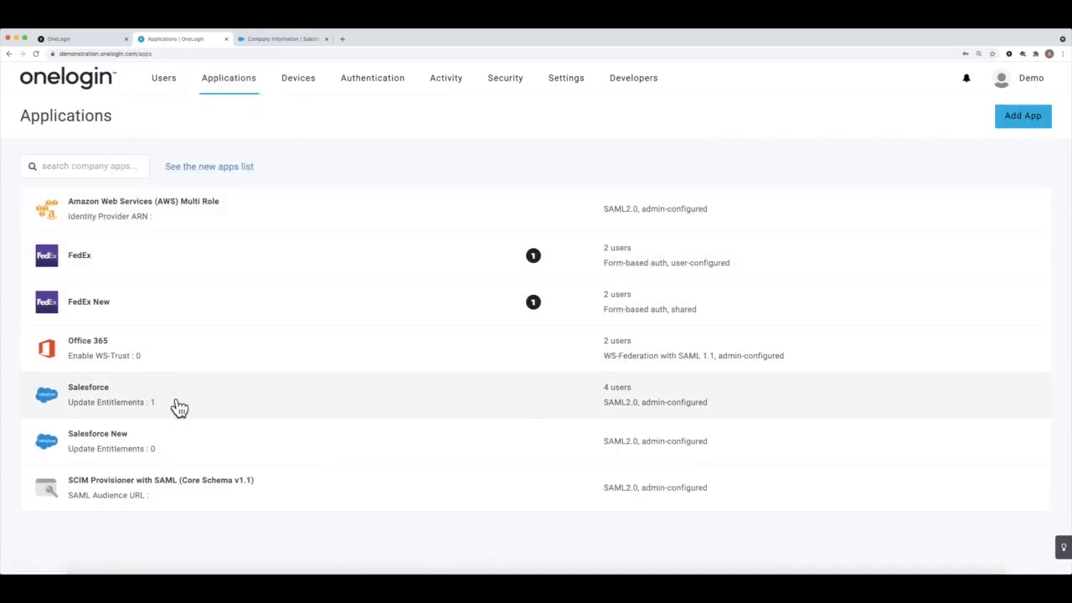
click(177, 407)
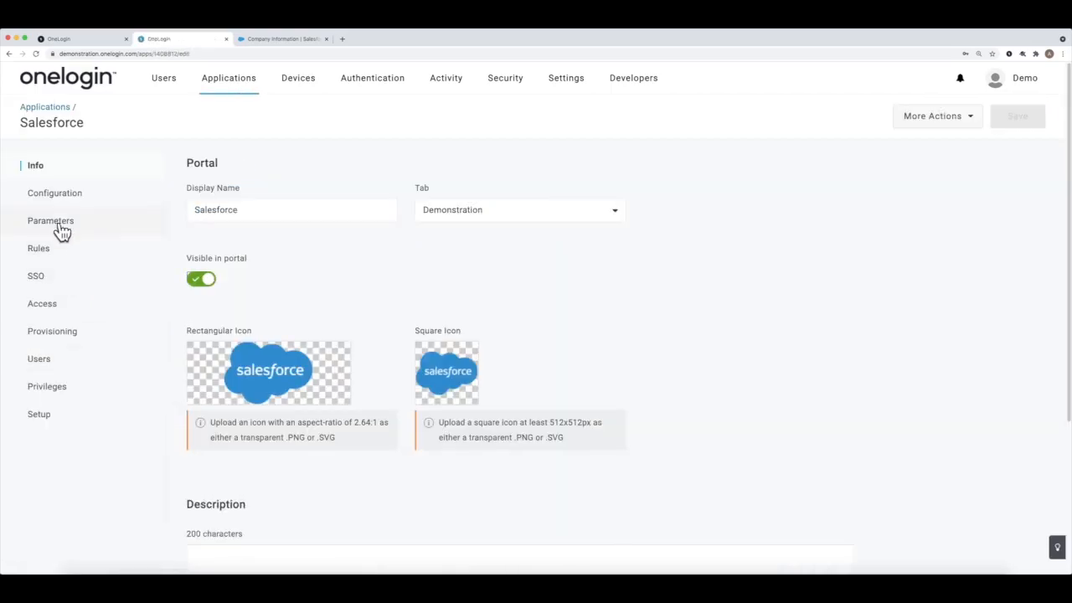
click(62, 228)
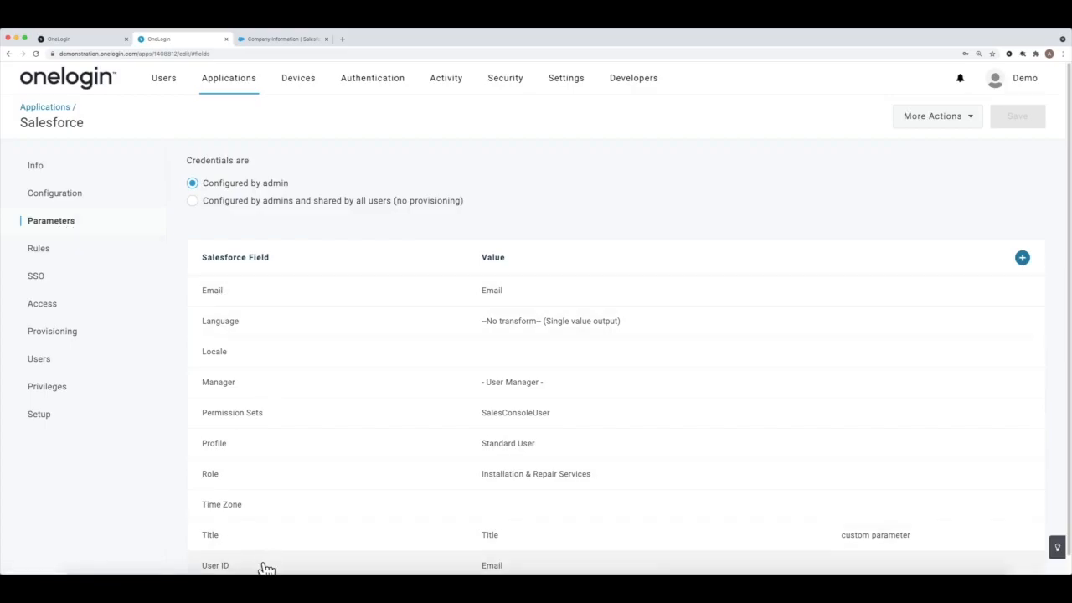
- Examine the values available for the Email parameter and close it without saving
click(301, 297)
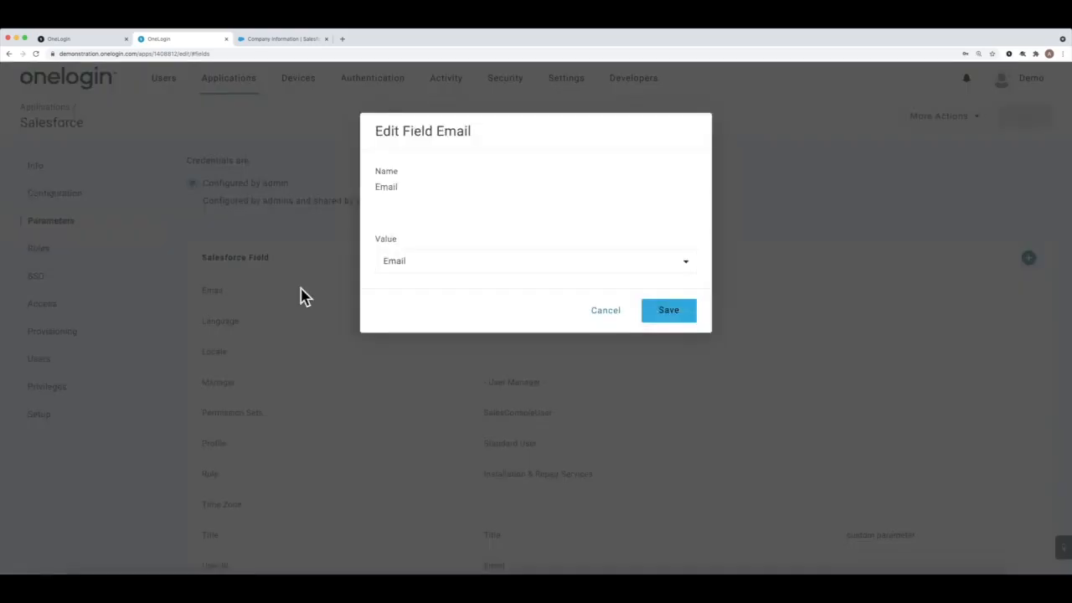
click(423, 265)
scroll(426, 340, up, 1)
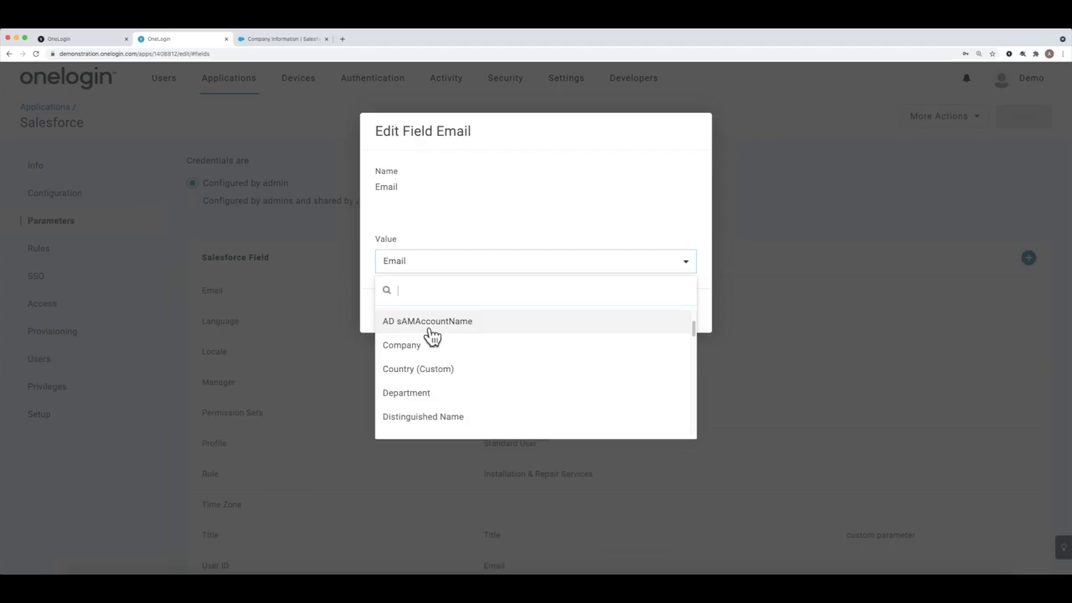
click(466, 221)
click(611, 316)
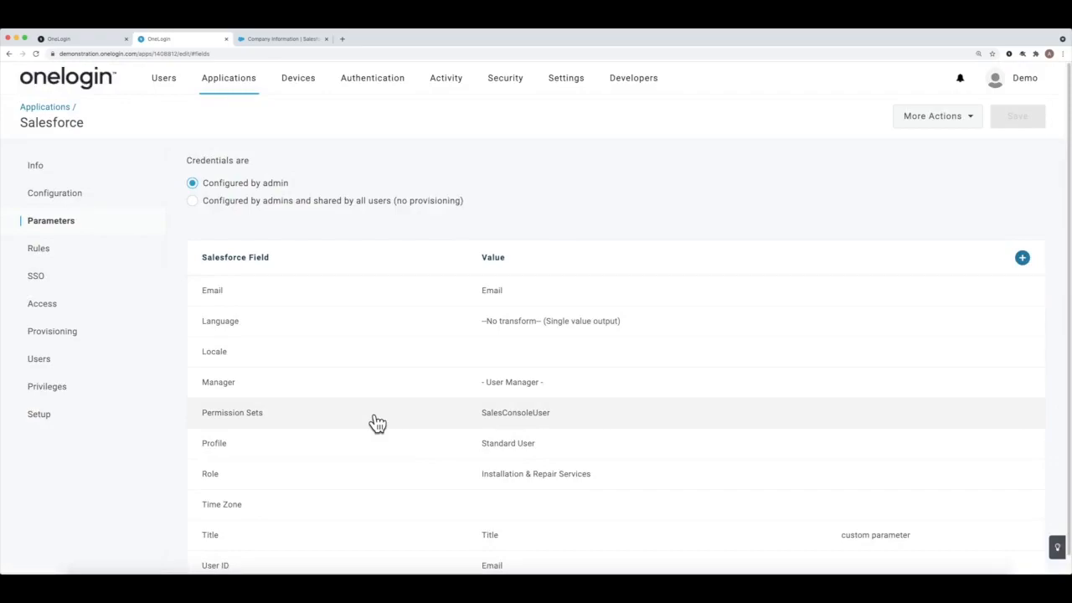
- Look through the permission sets that can be added to the Permission Sets parameter, then cancel the edit
click(261, 417)
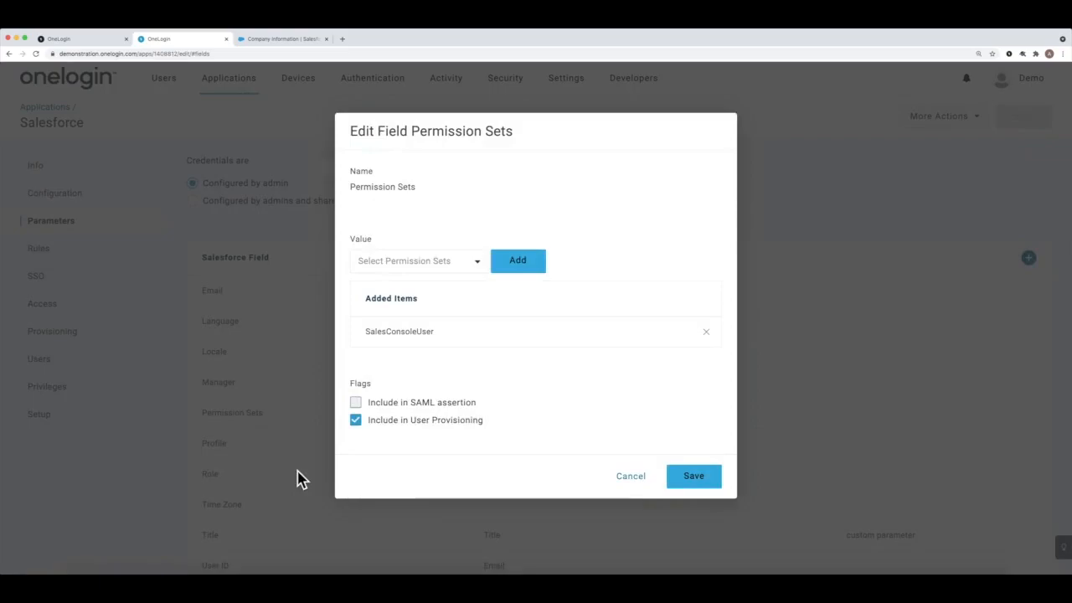
click(473, 264)
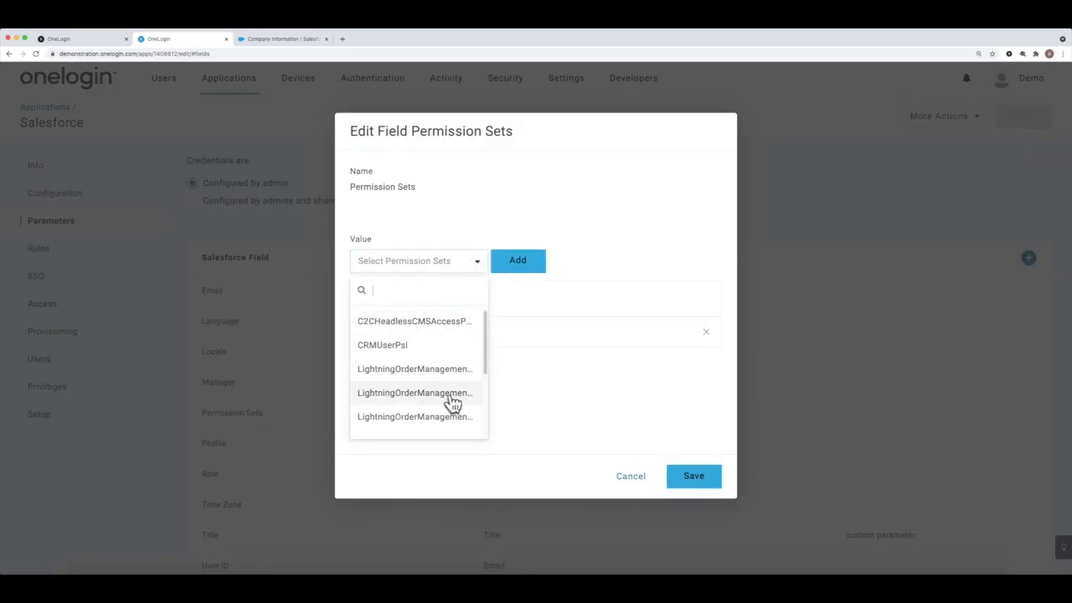
drag(483, 366, 477, 425)
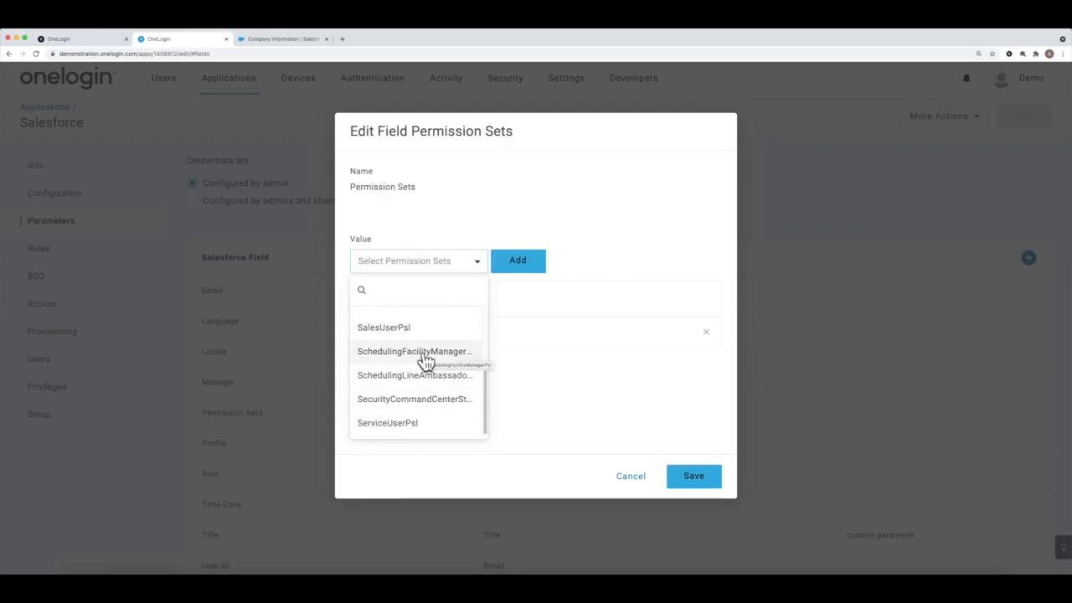
scroll(404, 327, up, 1)
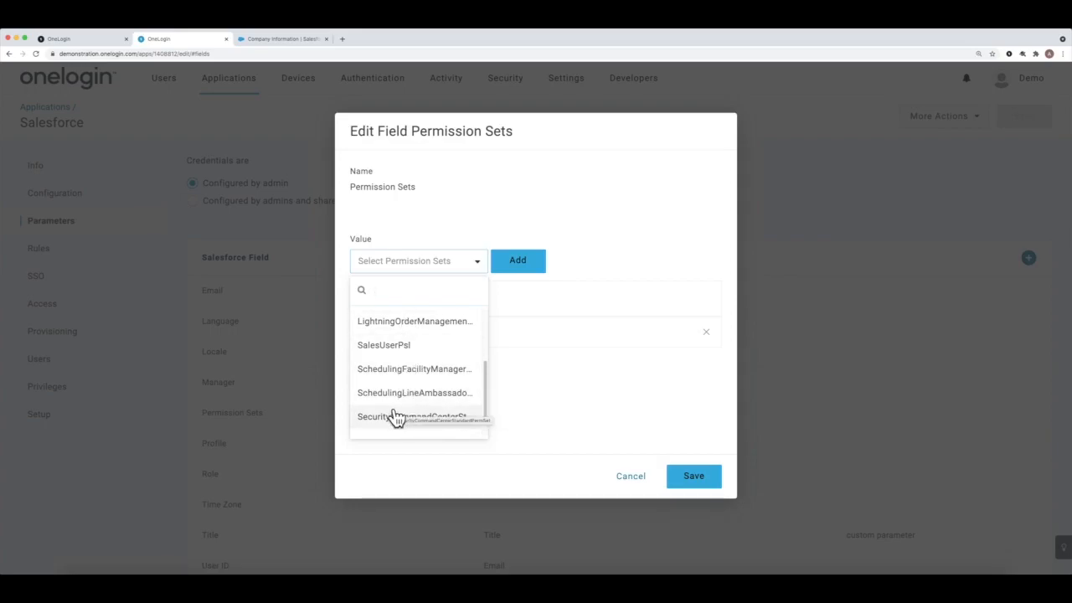
click(629, 481)
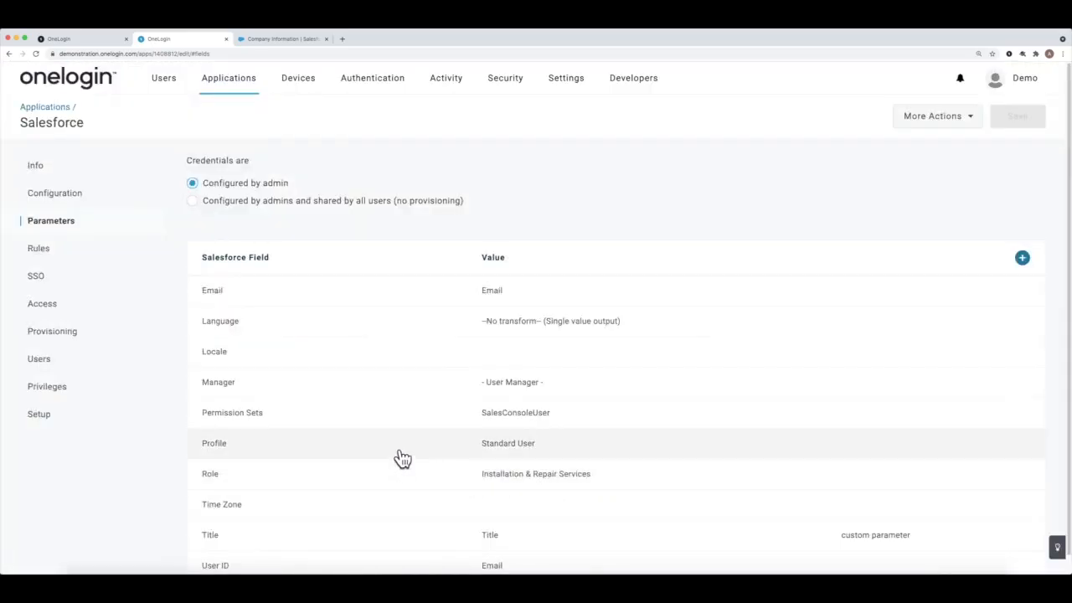
- Look through the profiles available for the Profile parameter and cancel the edit
click(389, 446)
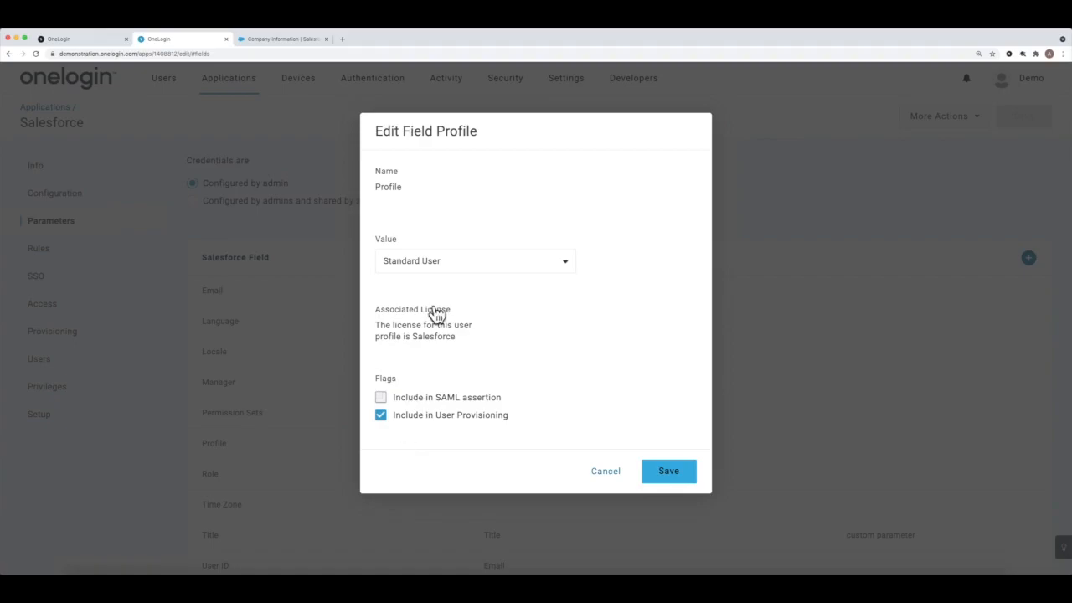
click(446, 265)
scroll(438, 342, up, 1)
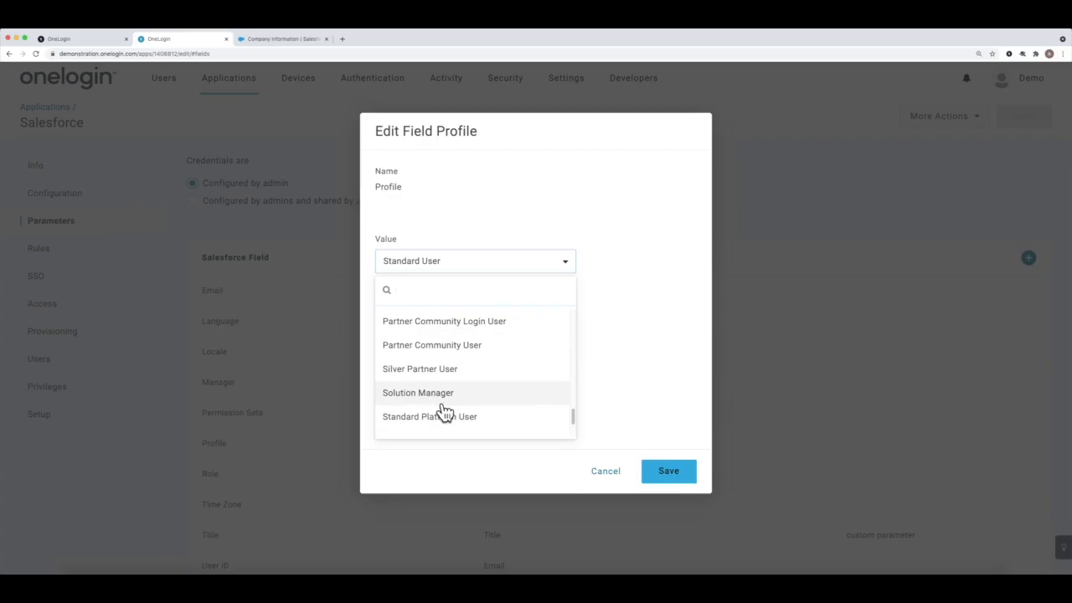
scroll(530, 440, down, 1)
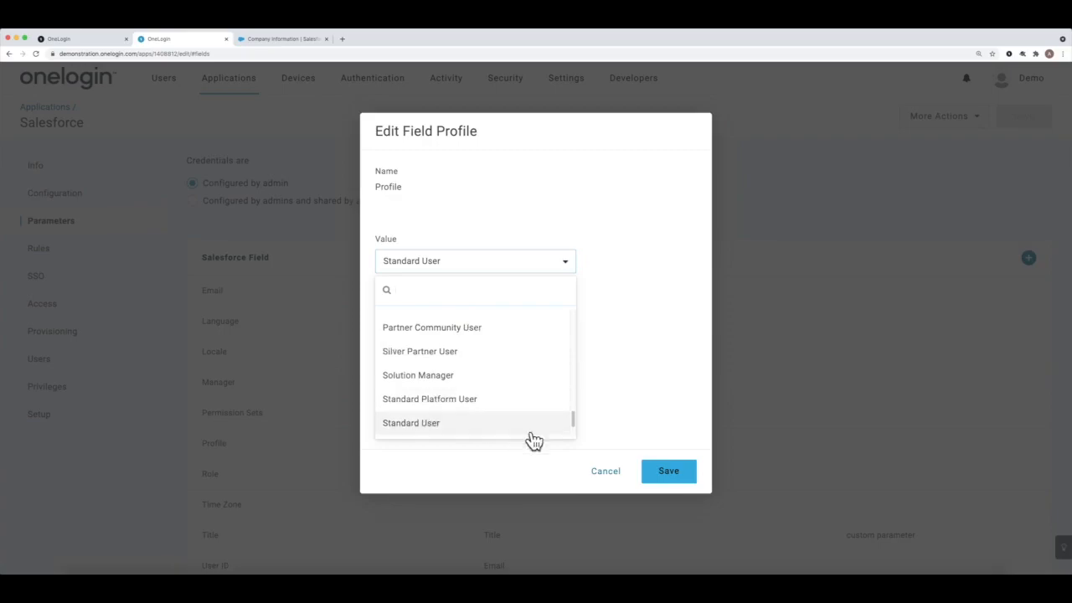
click(607, 472)
click(606, 472)
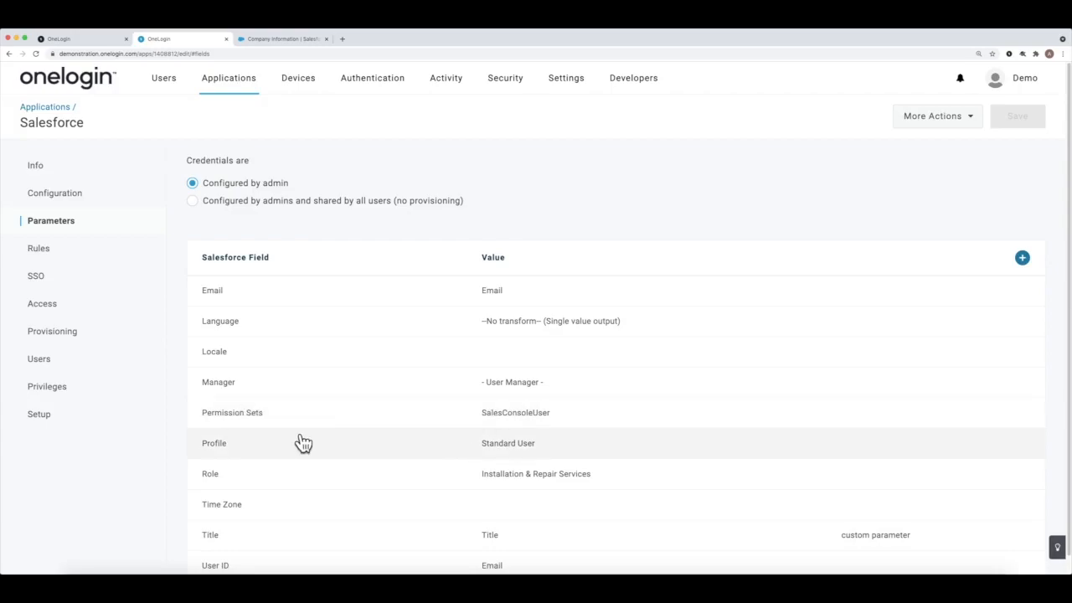
- Review the roles available for the Role parameter and save it with Installation & Repair Services included in user provisioning
click(406, 481)
click(447, 260)
scroll(438, 416, down, 5)
scroll(439, 416, up, 10)
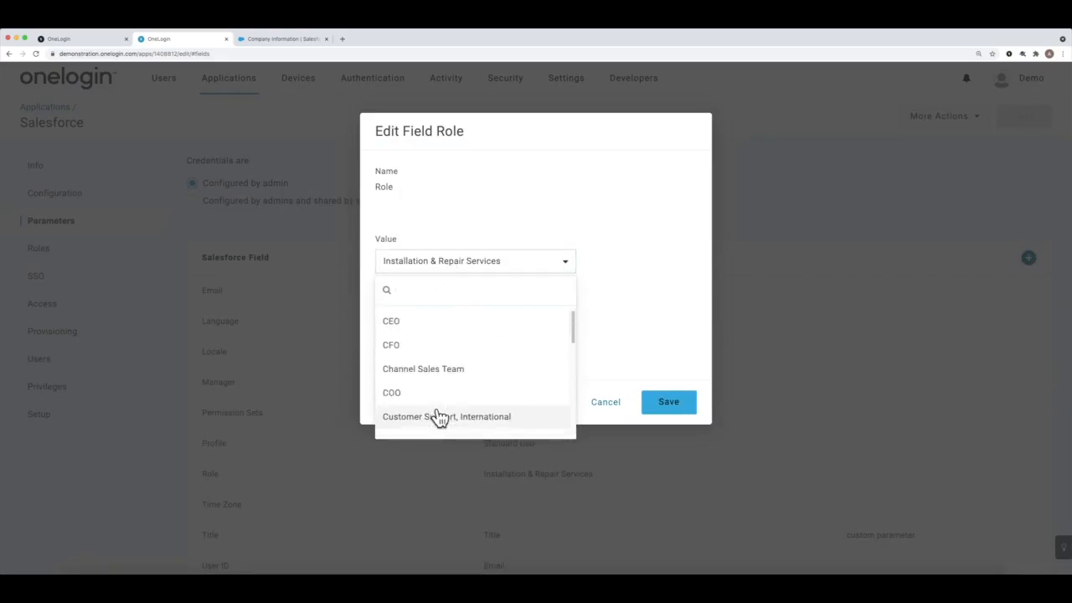
click(489, 217)
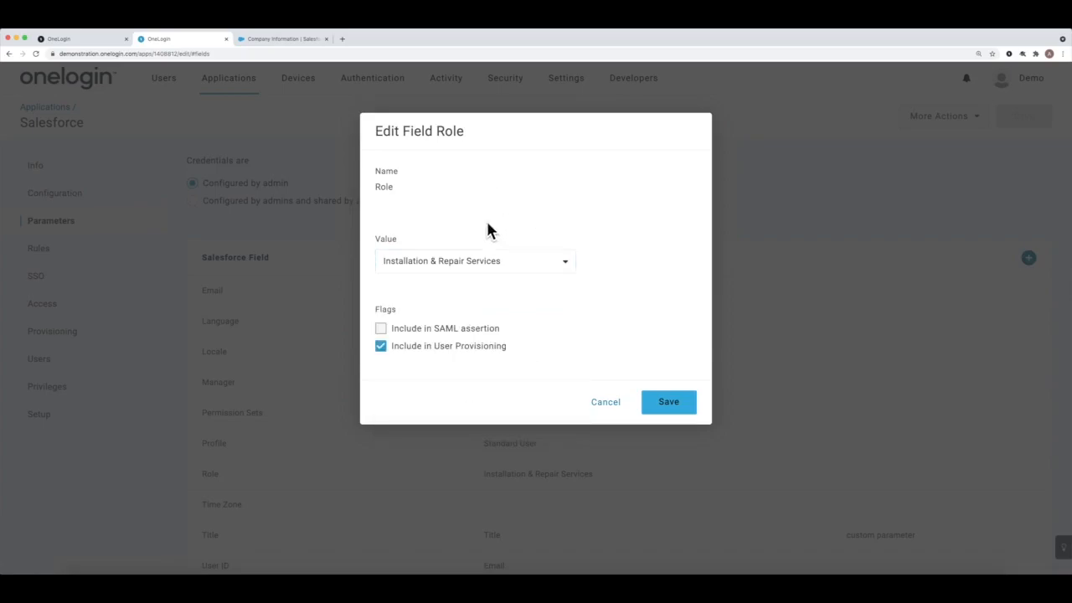
click(667, 406)
click(655, 404)
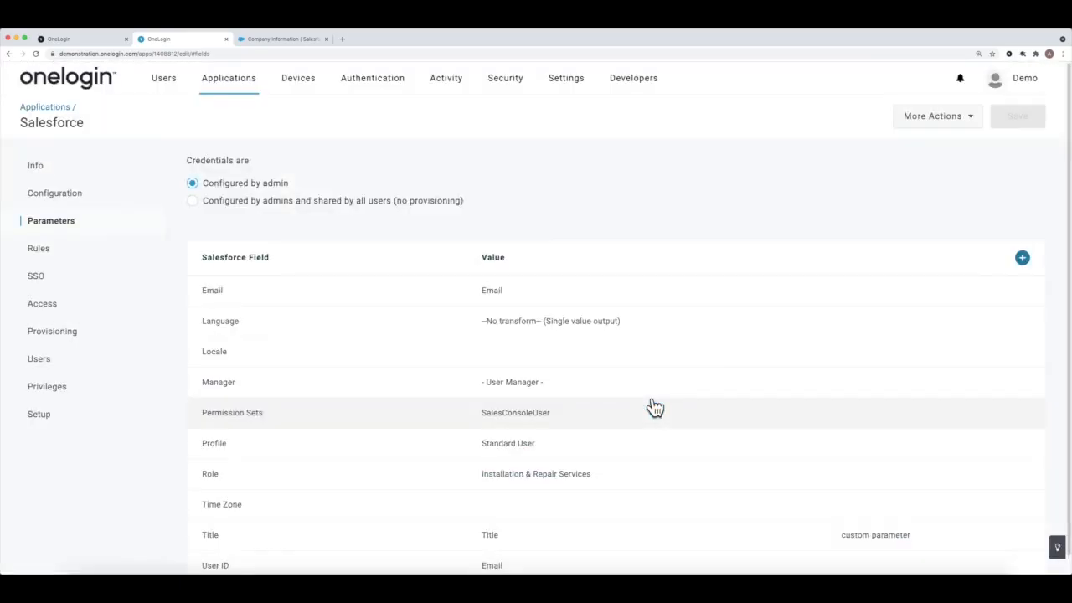
- Check the Permission Sets parameter's flags and save it with SalesConsoleUser included in user provisioning
click(466, 416)
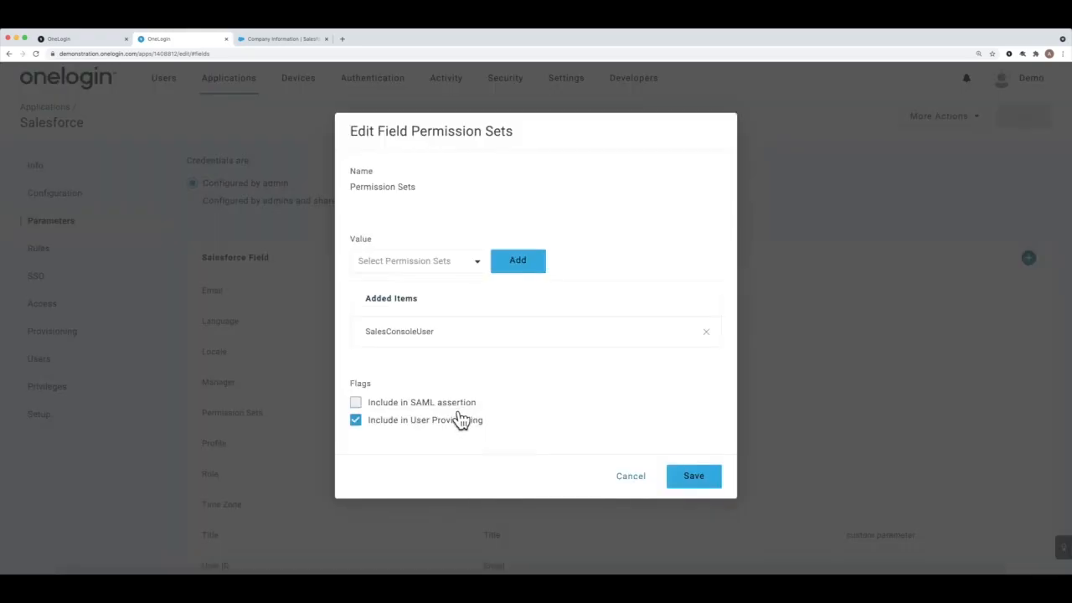
click(684, 476)
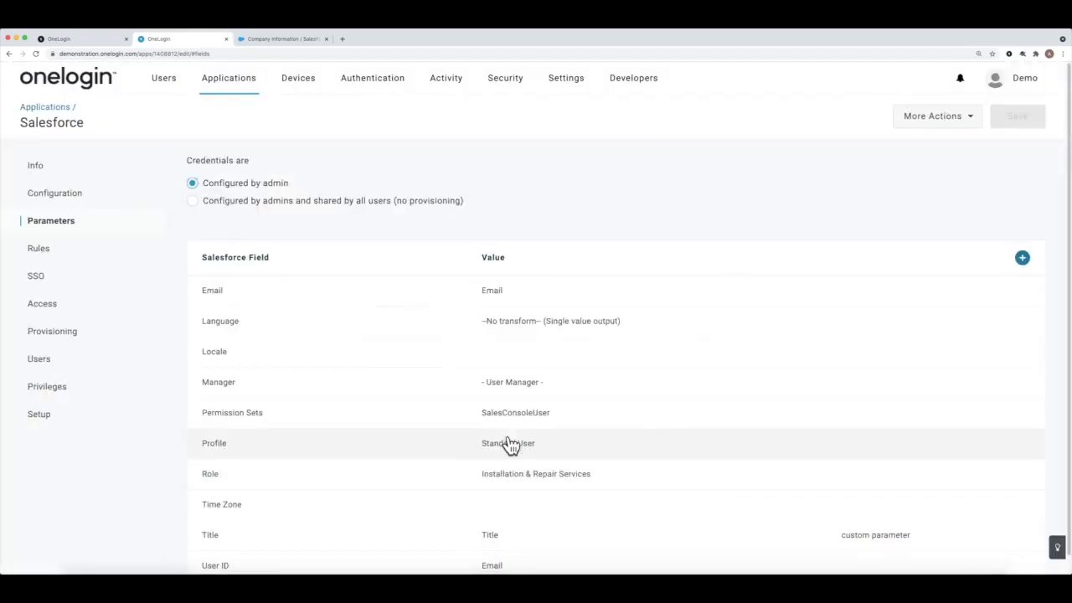
click(332, 437)
scroll(349, 386, down, 1)
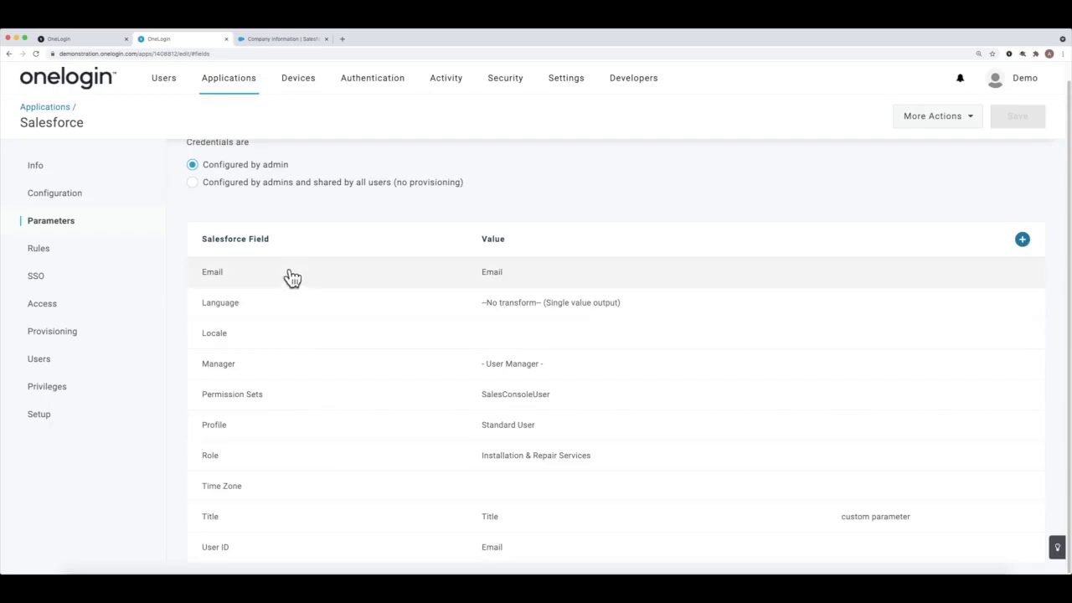
- Switch to Salesforce and open the Installation & Repair Services user's record to check the title, role and profile
click(265, 39)
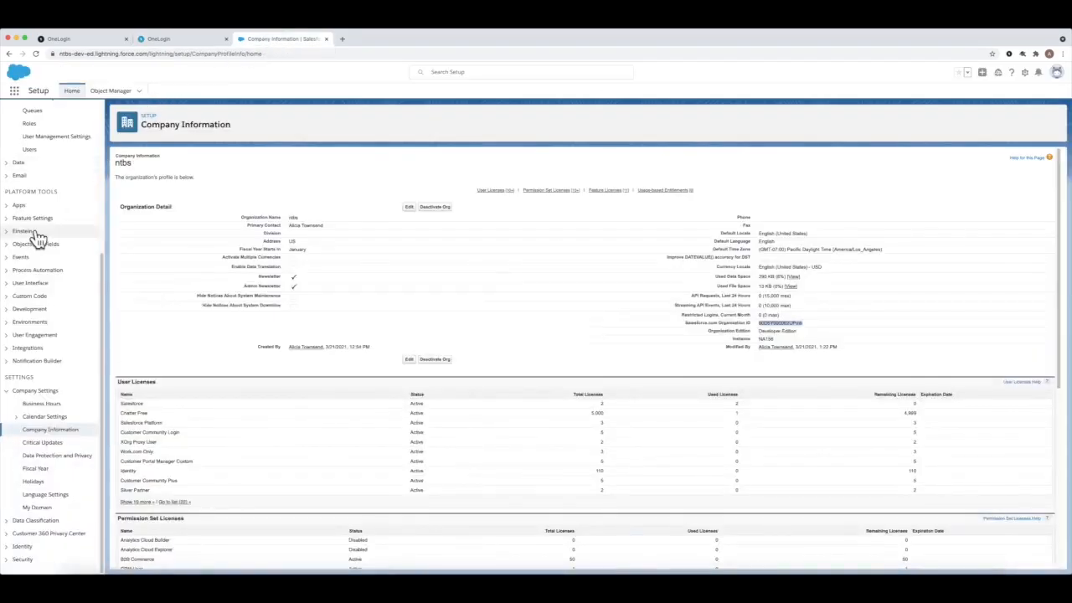
click(30, 150)
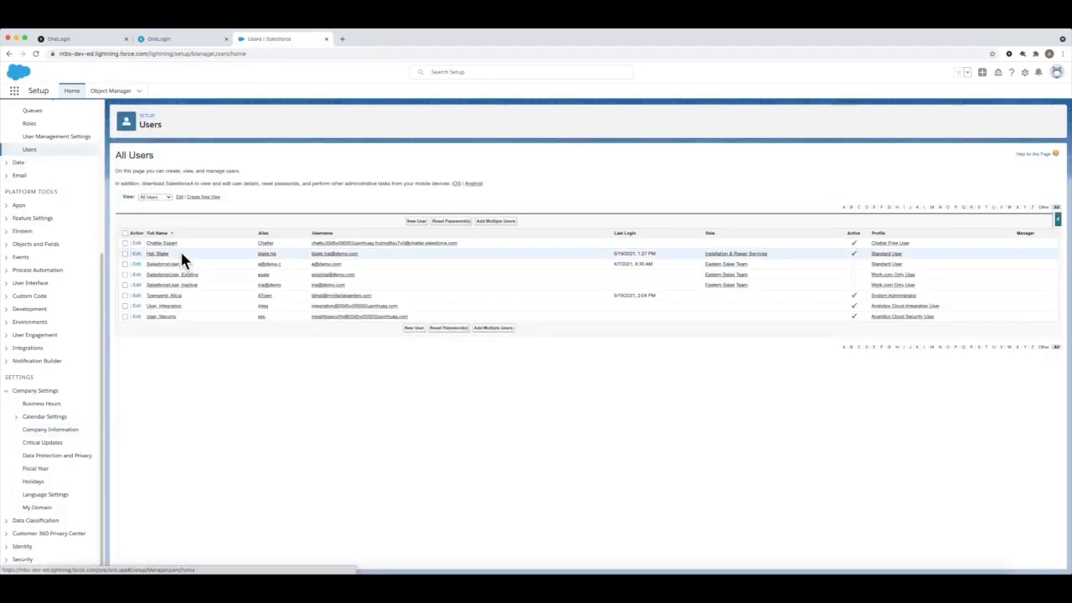
click(159, 253)
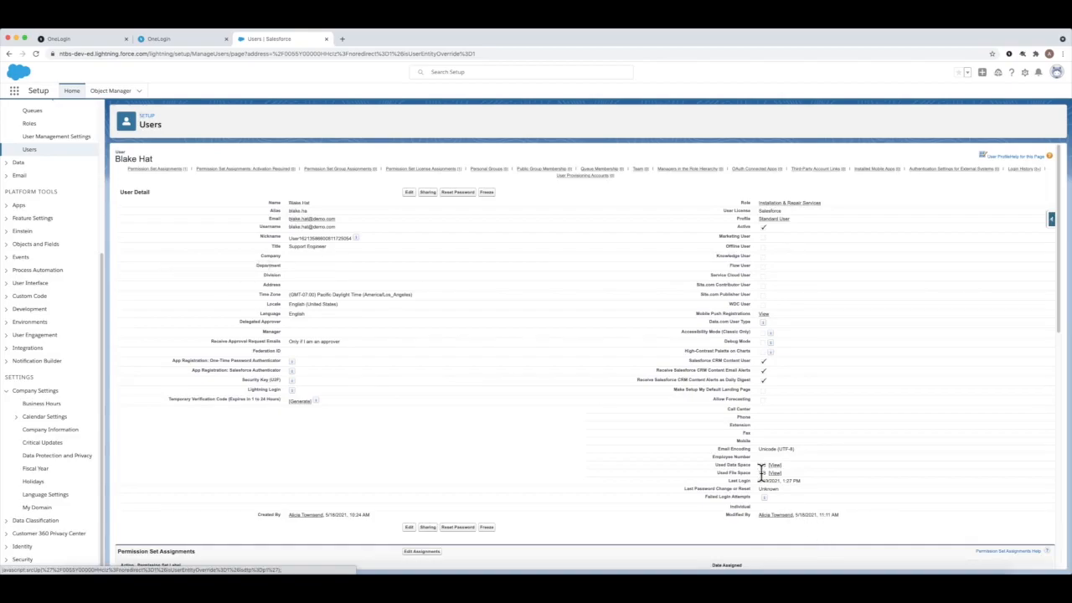
drag(325, 244, 292, 247)
click(792, 216)
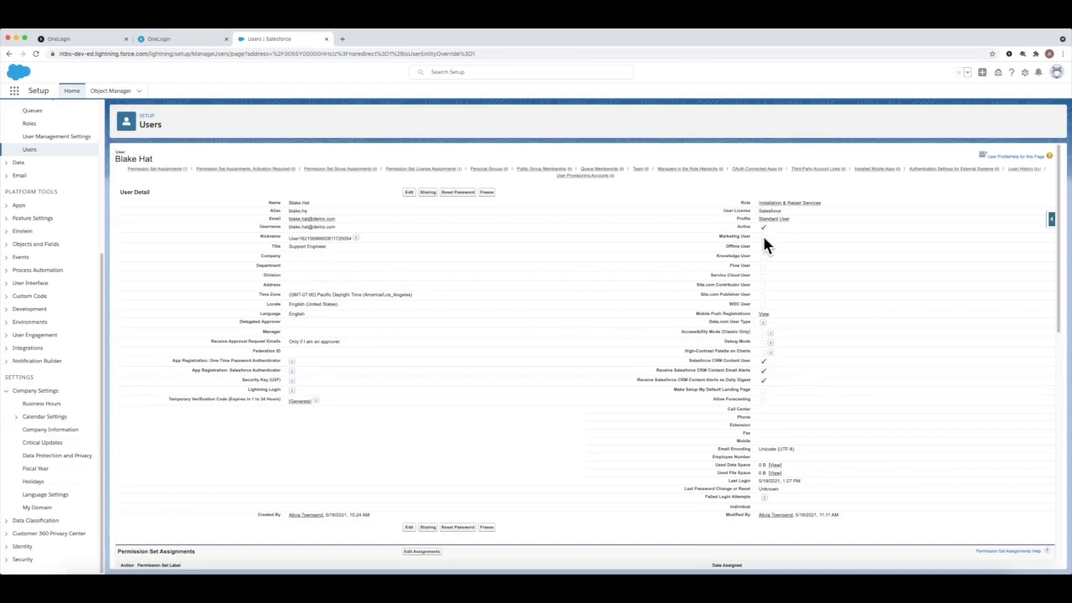
- Return to OneLogin and save the custom Title parameter mapped to Title and included in user provisioning
click(186, 39)
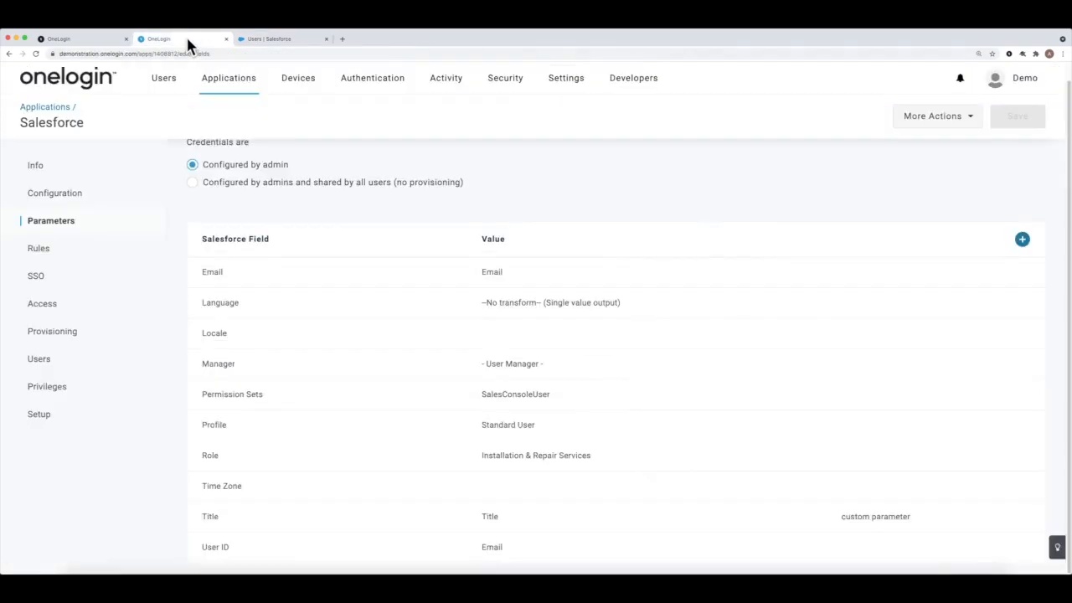
mouse_move(228, 77)
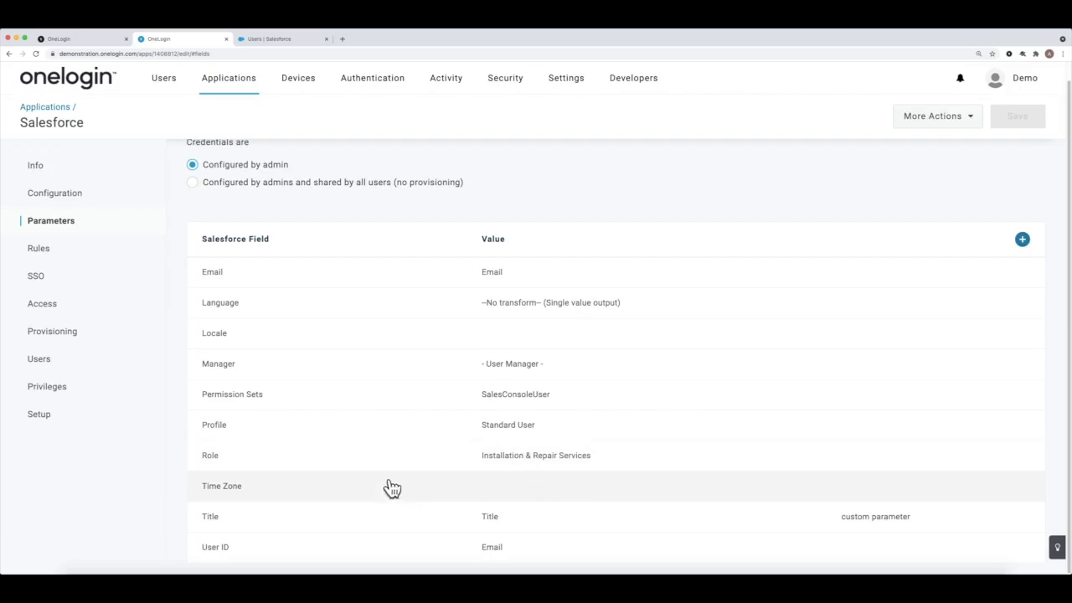
click(390, 514)
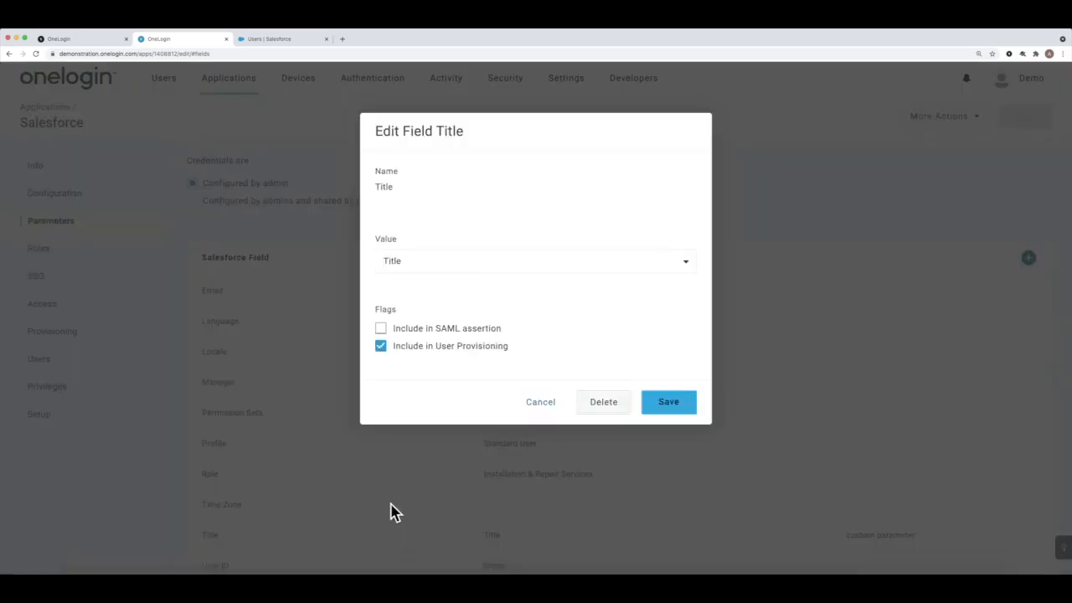
click(407, 262)
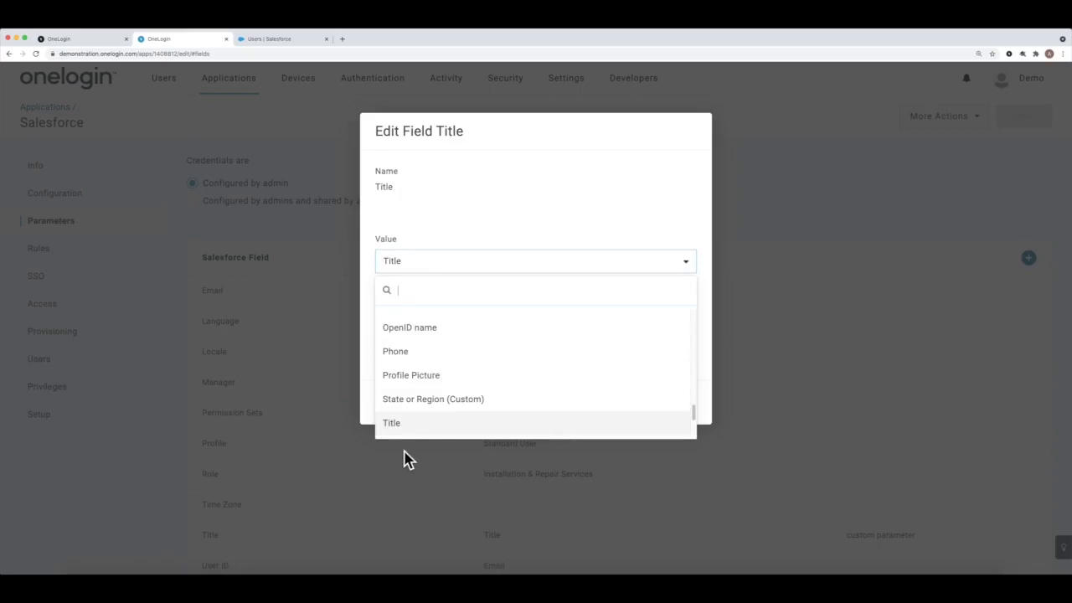
click(441, 245)
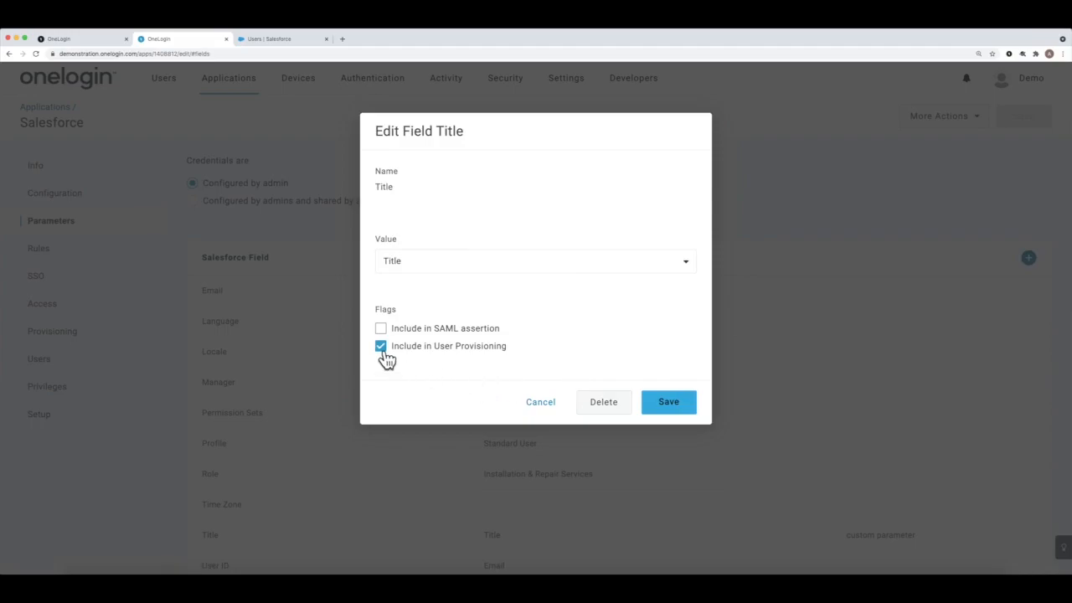
click(665, 409)
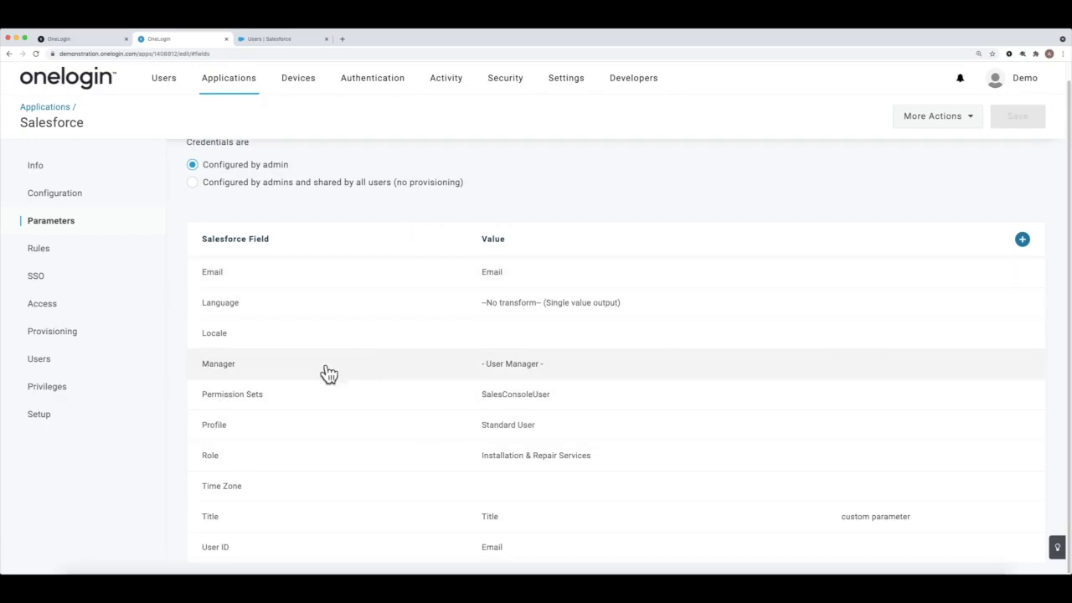
- Open the same user's record in the OneLogin user list to check the title
mouse_move(156, 89)
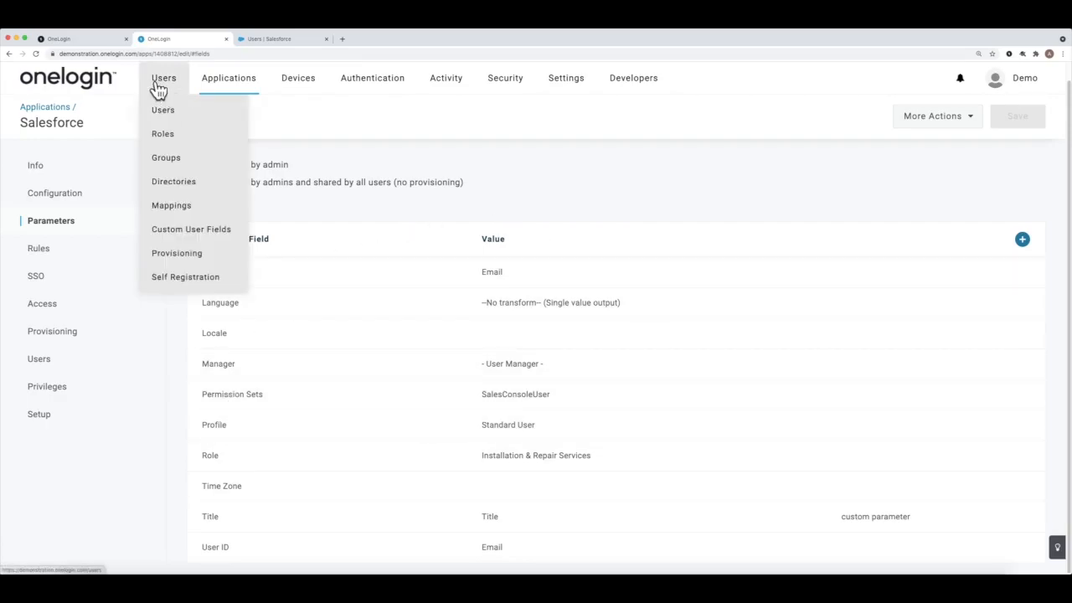
click(160, 111)
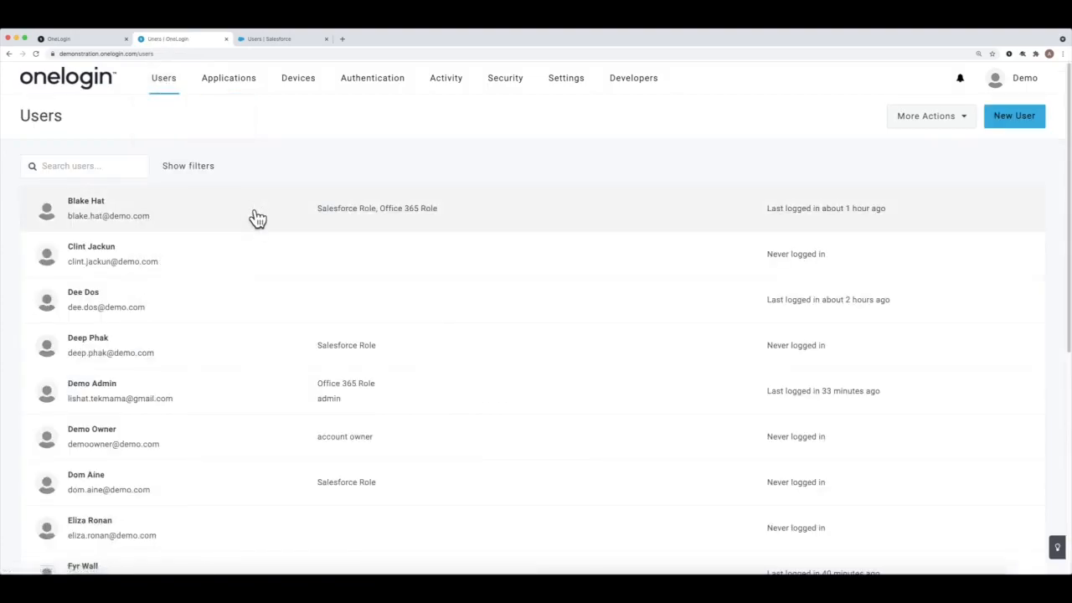
click(257, 218)
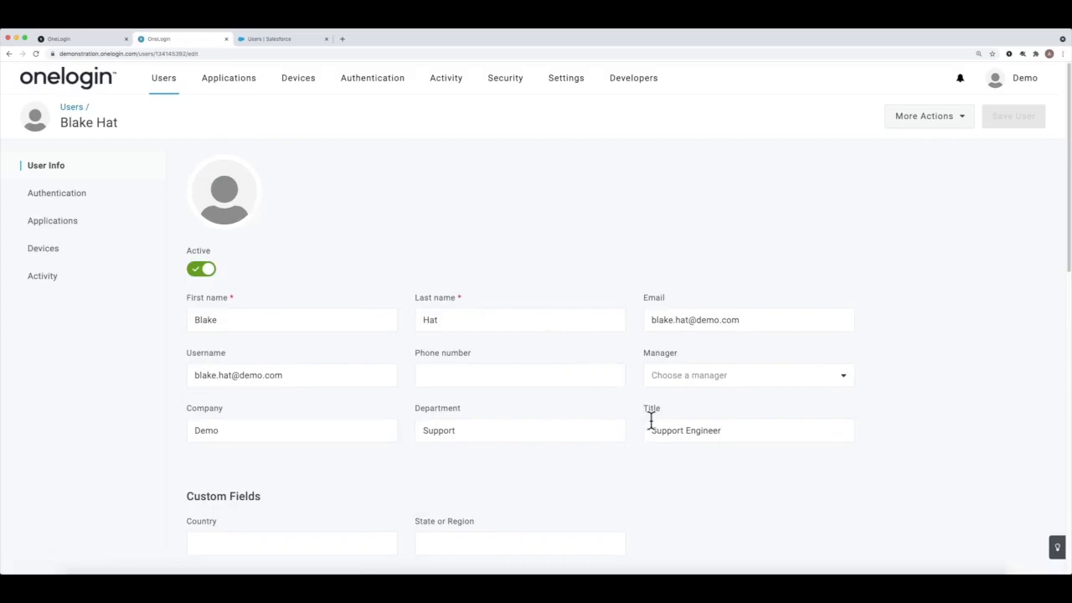
- Set the user's title to Senior Support Engineer, save, and check the title on the same user's reloaded record in Salesforce
text(Senior)
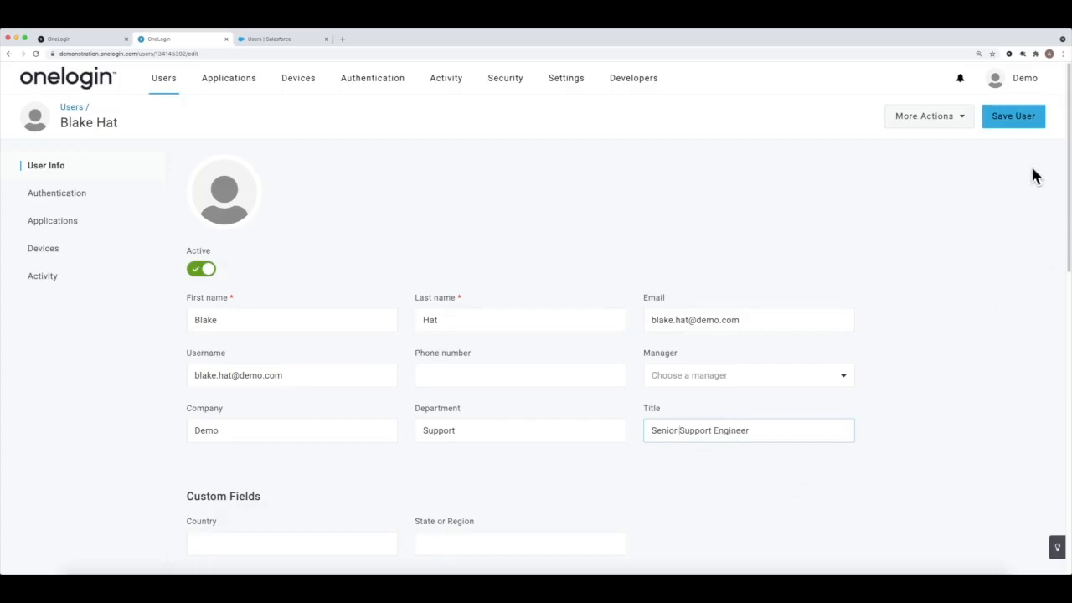
click(1016, 123)
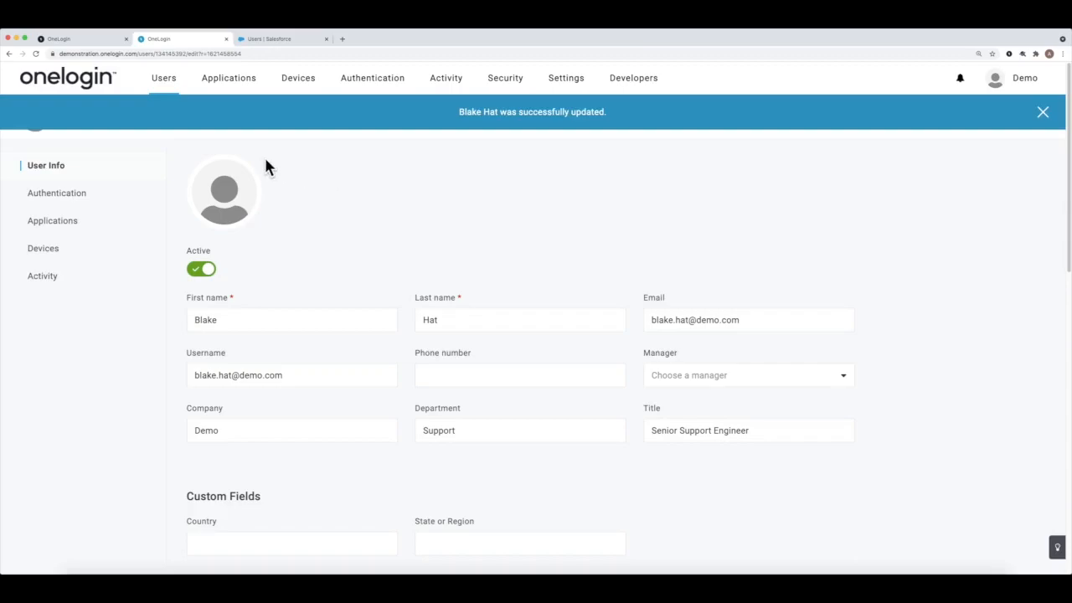
click(279, 40)
click(36, 54)
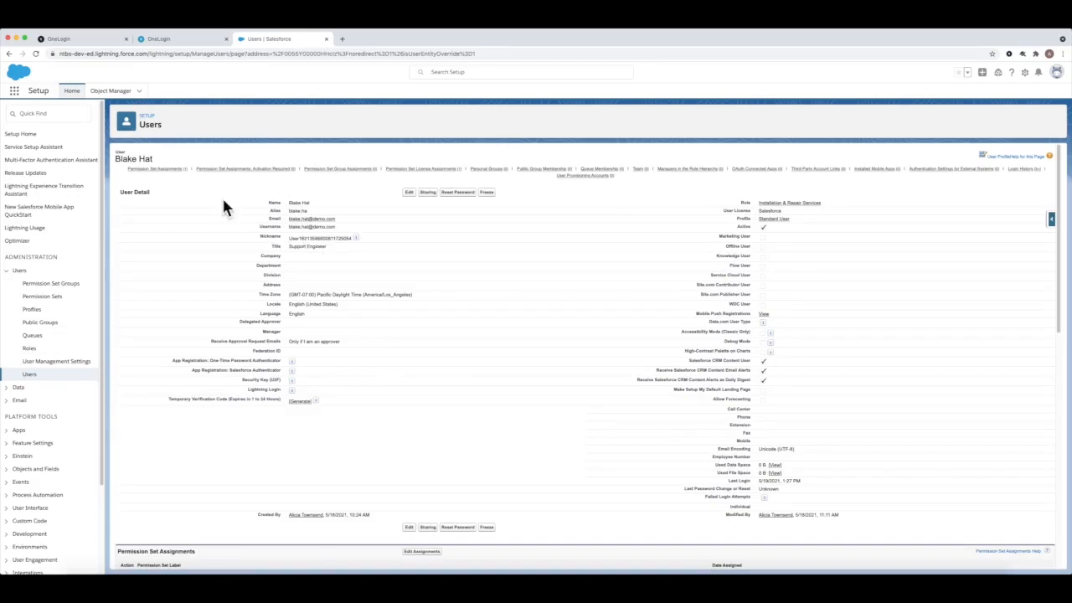
- Return to OneLogin and check the Salesforce app's provisioning settings for actions that require admin approval
click(153, 40)
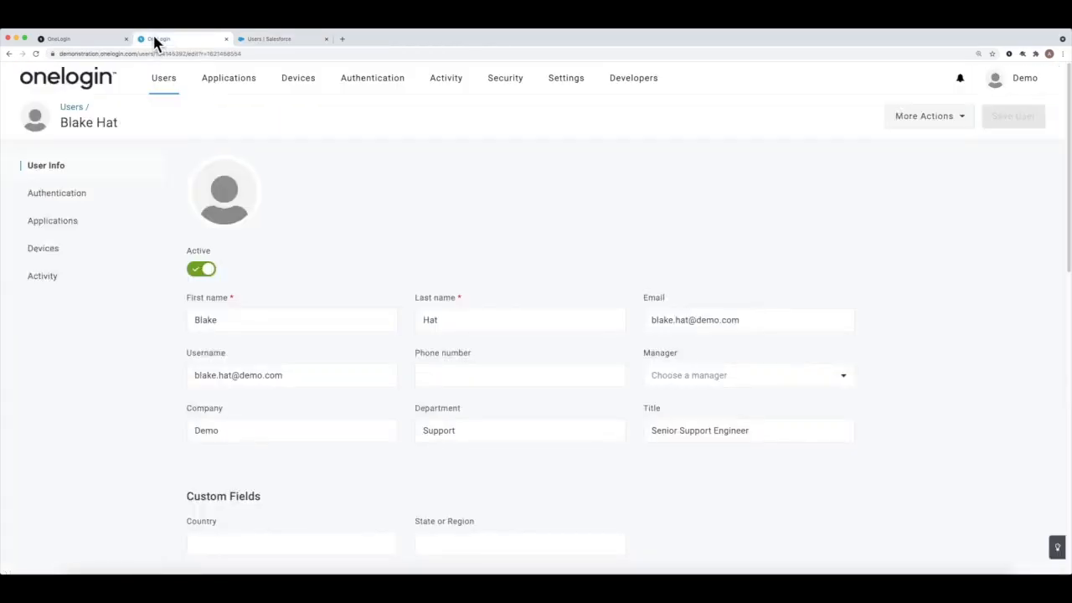
mouse_move(213, 84)
click(221, 113)
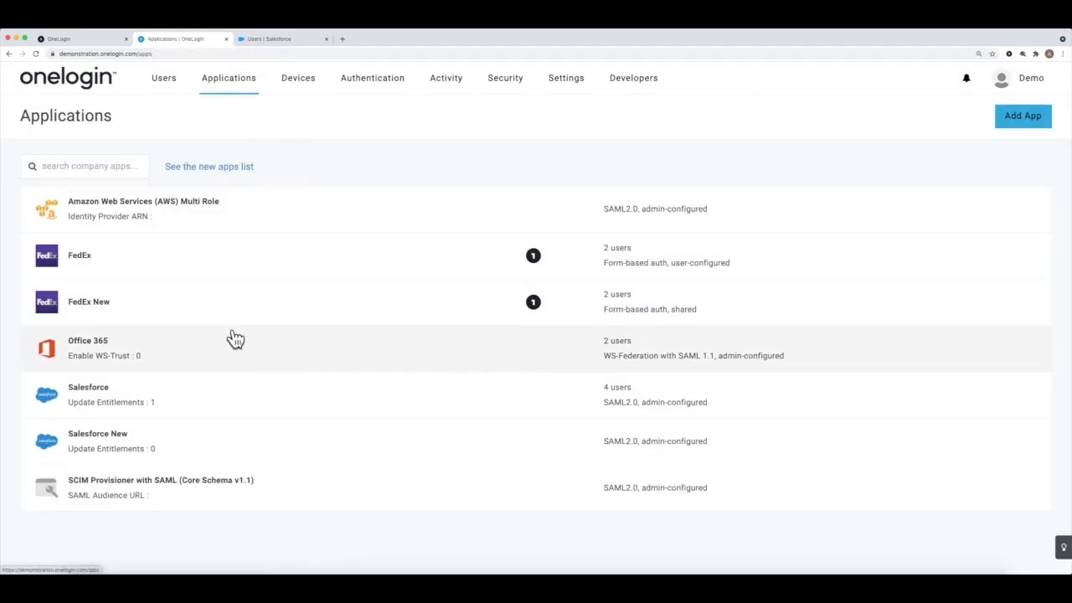
click(261, 410)
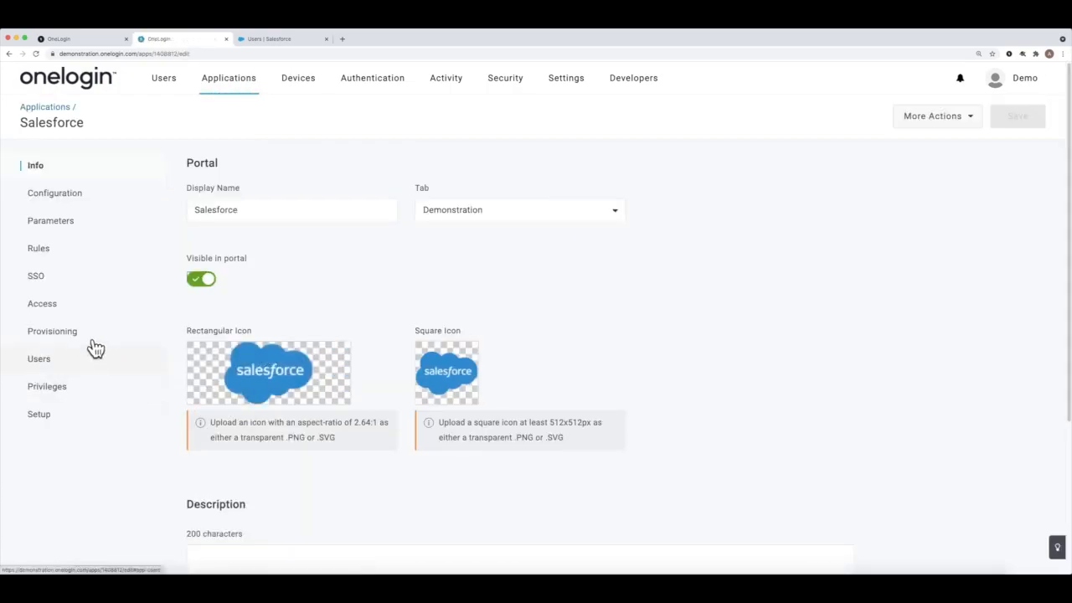
click(88, 337)
drag(190, 223, 401, 233)
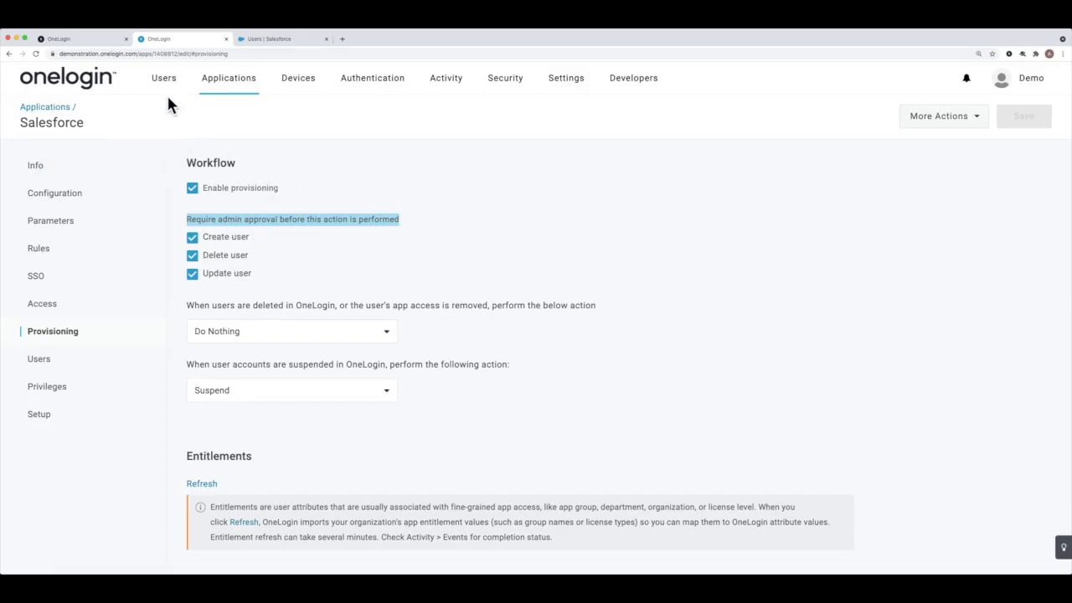
- Review and approve the pending provisioning task that updates the user in Salesforce
mouse_move(168, 88)
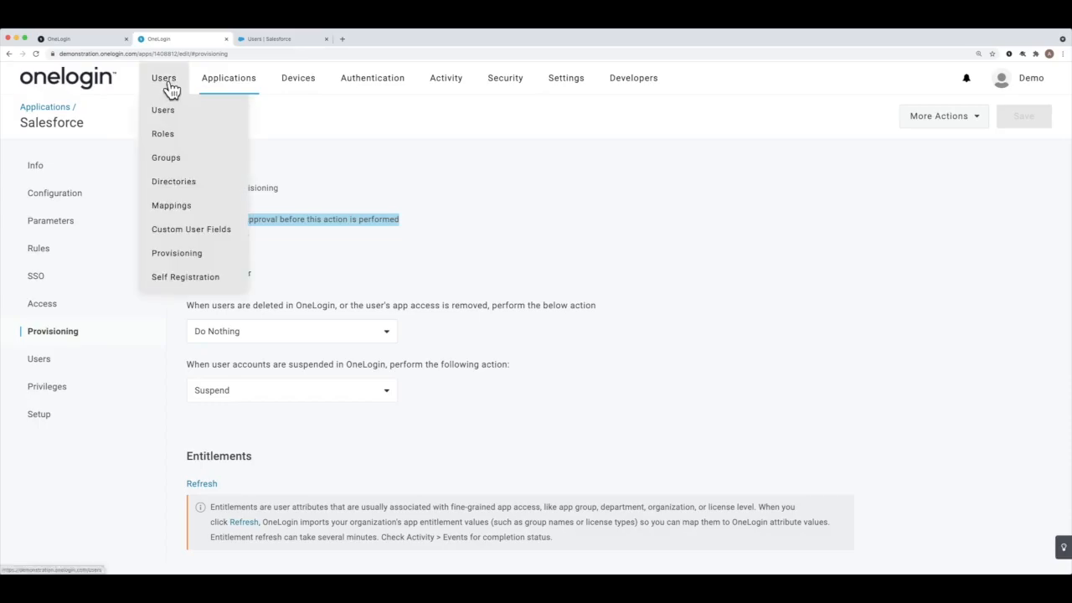
click(221, 262)
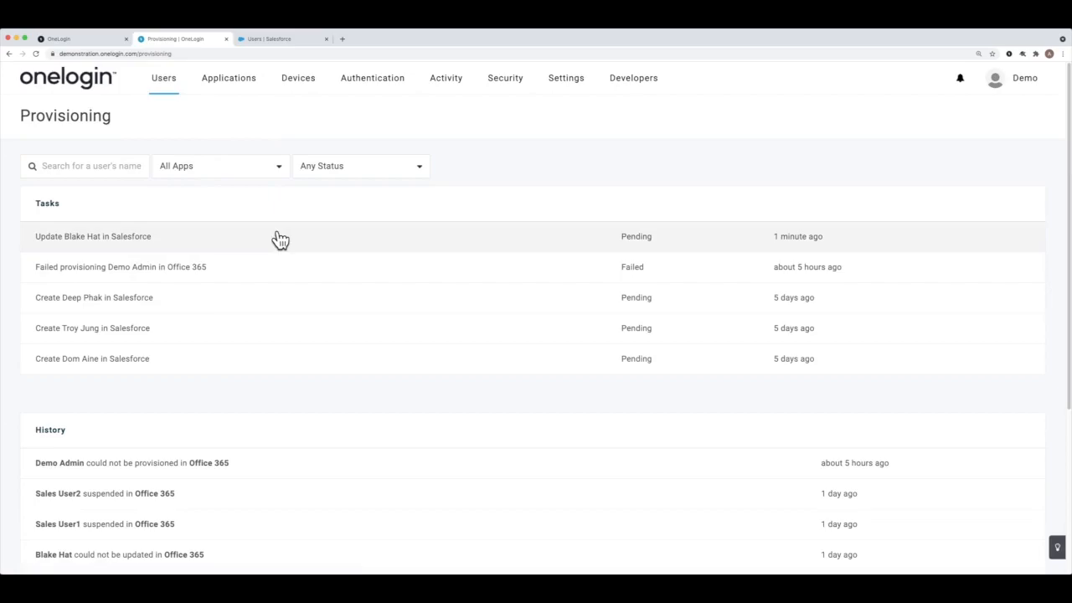
click(279, 239)
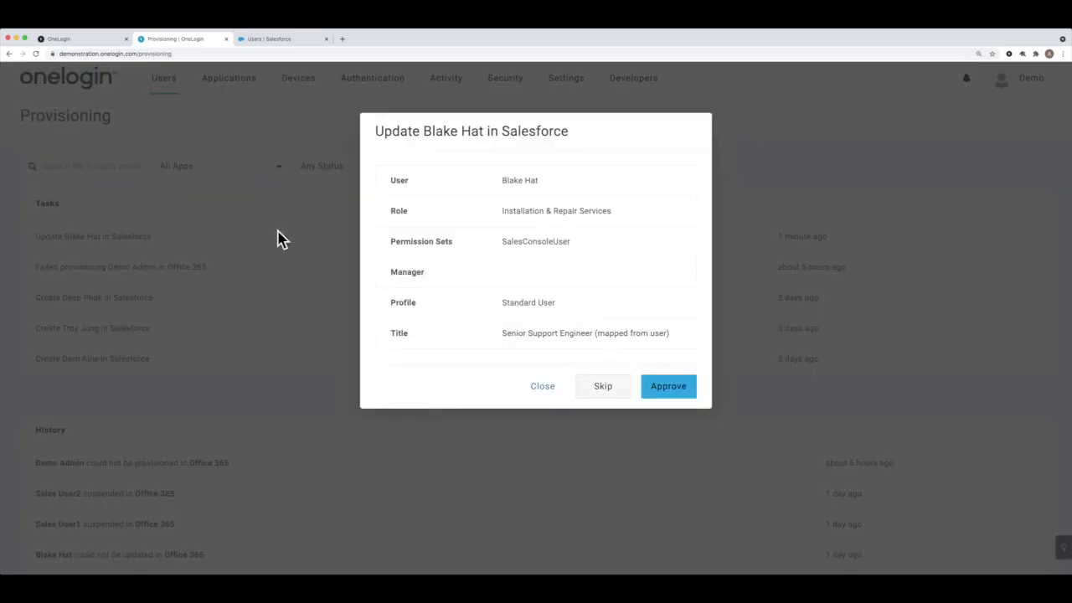
click(661, 389)
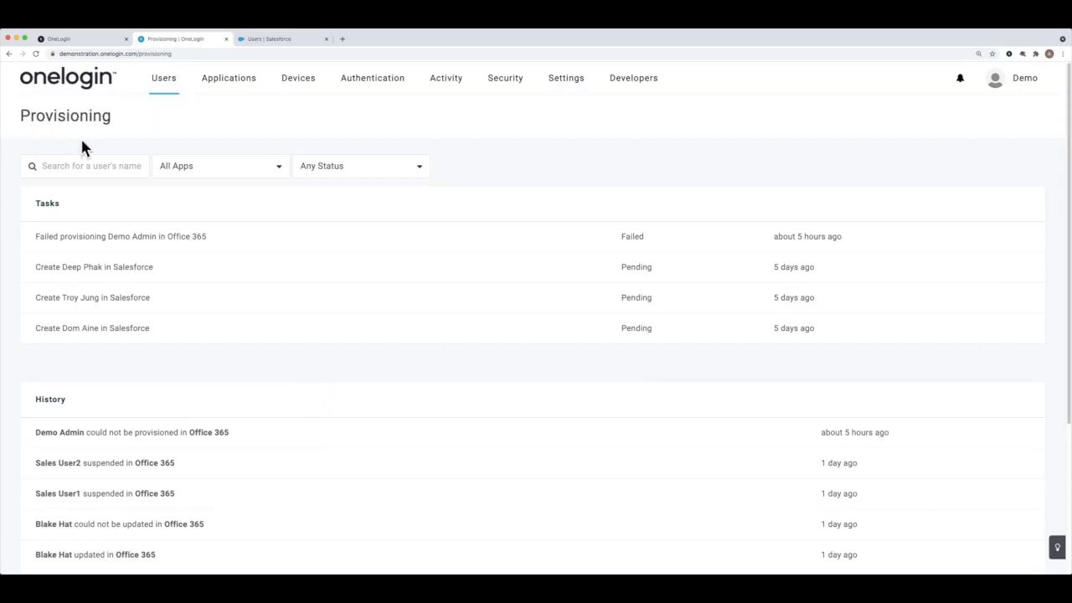
- Switch to Salesforce and reload the user's record to check the title after the approved update
click(278, 39)
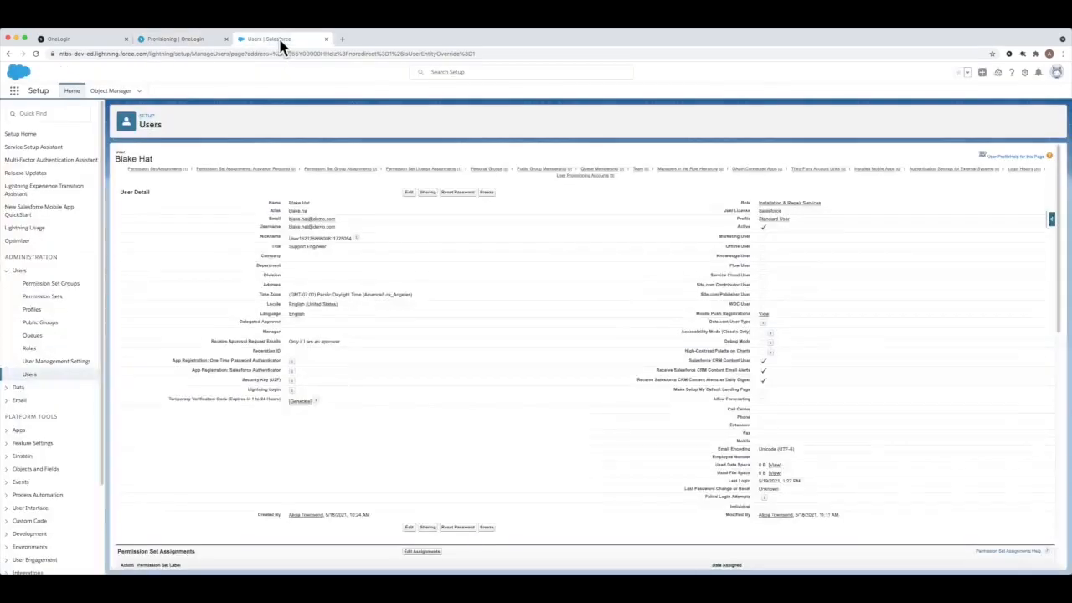
click(35, 55)
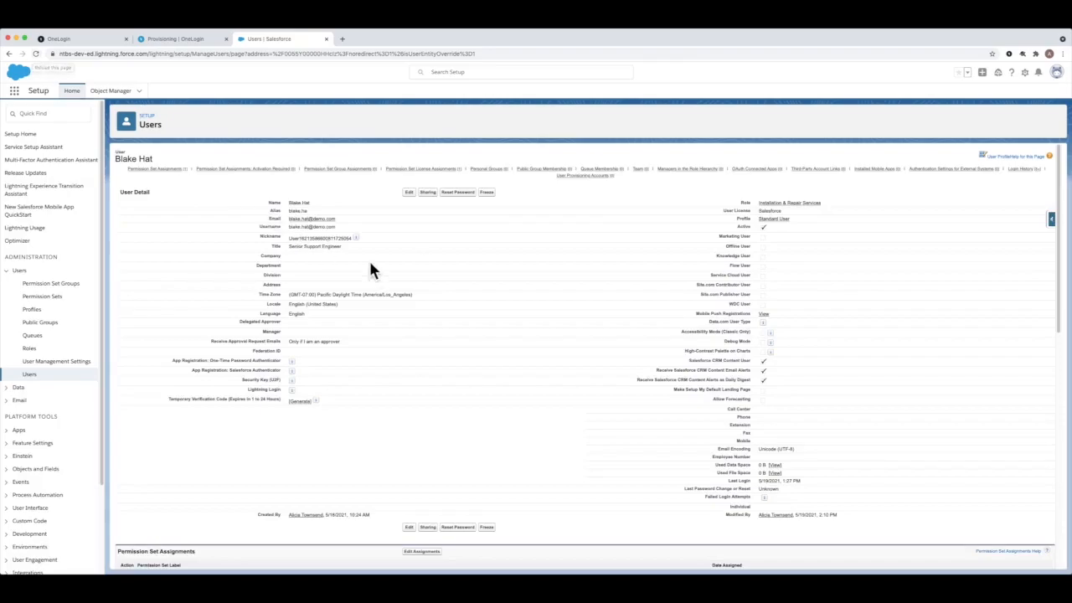
drag(295, 247, 289, 253)
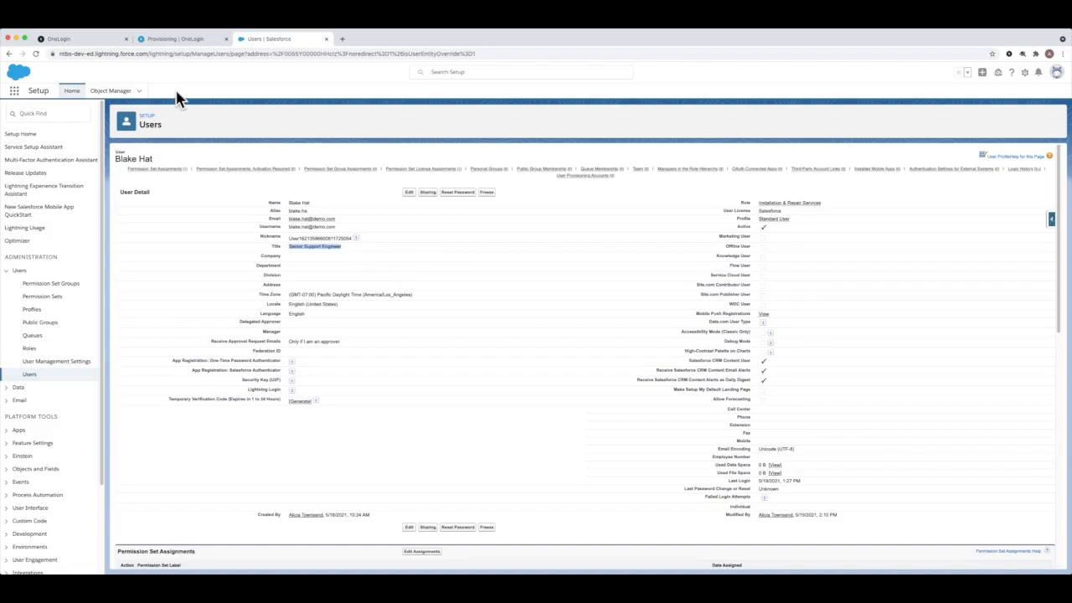
- Return to OneLogin, turn off the admin approval requirement for Update user in the Salesforce app's provisioning settings, and save
click(172, 39)
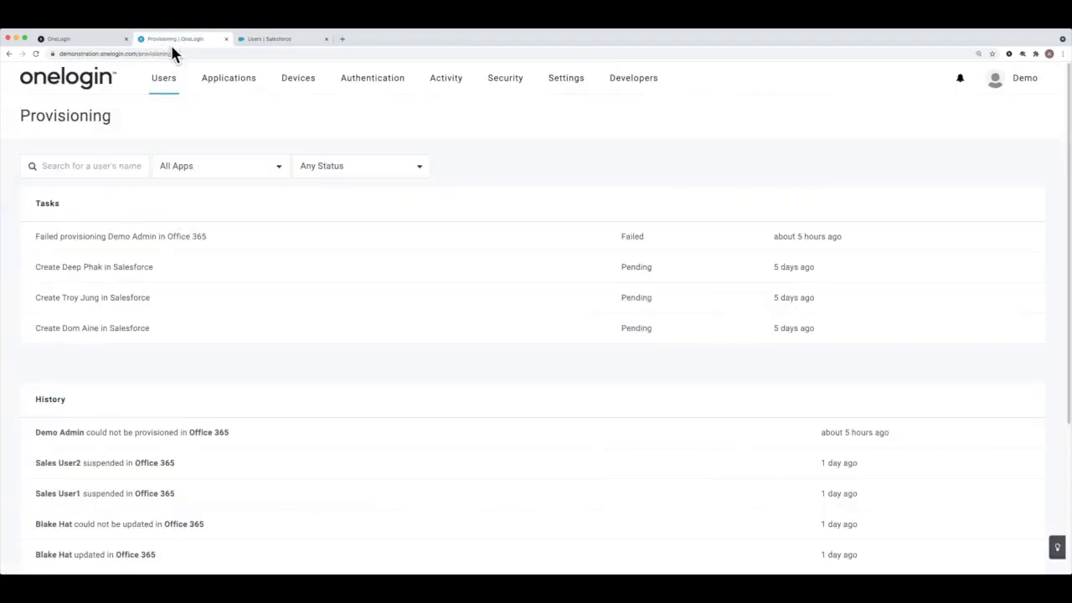
mouse_move(163, 77)
click(166, 111)
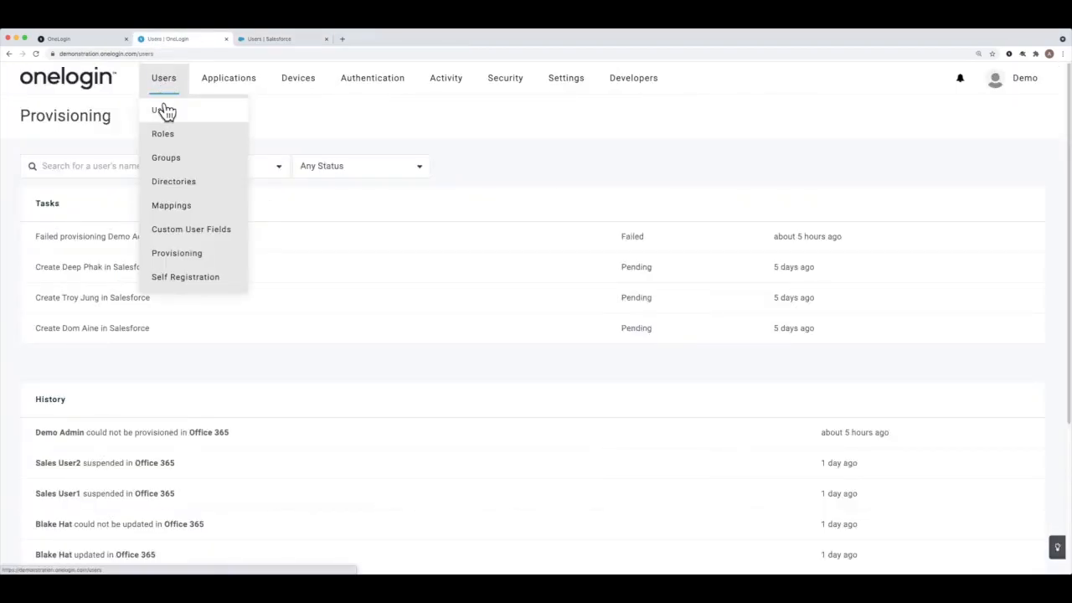
mouse_move(218, 88)
click(228, 110)
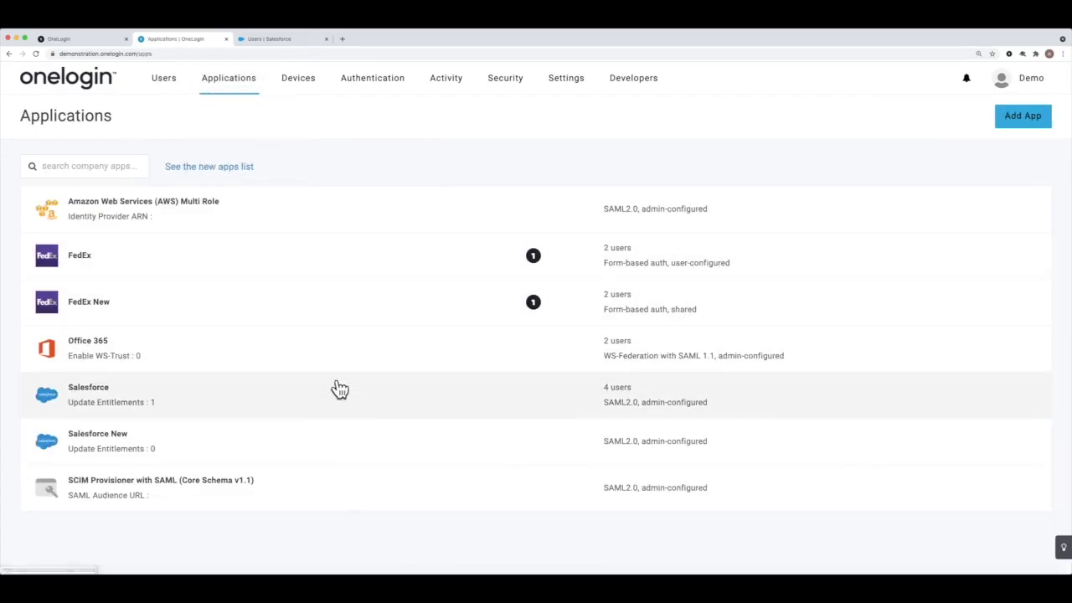
click(355, 403)
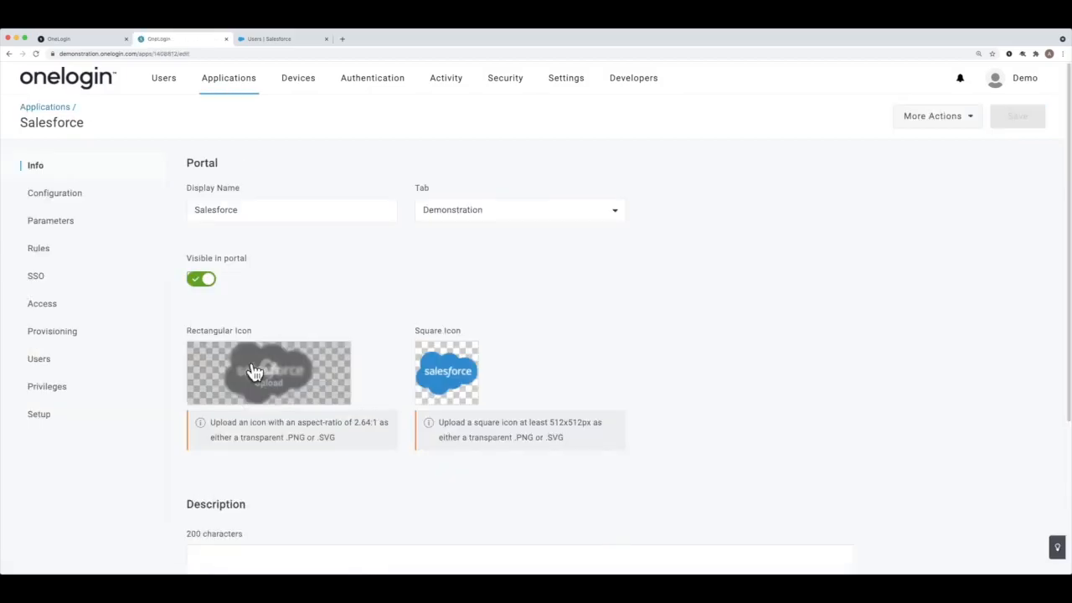
click(30, 333)
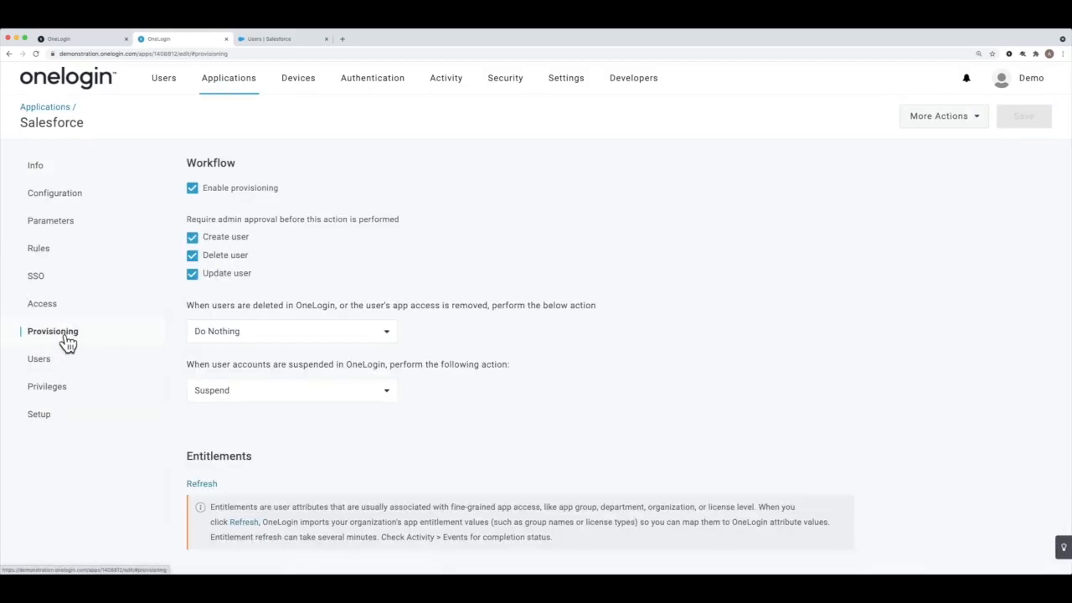
click(192, 274)
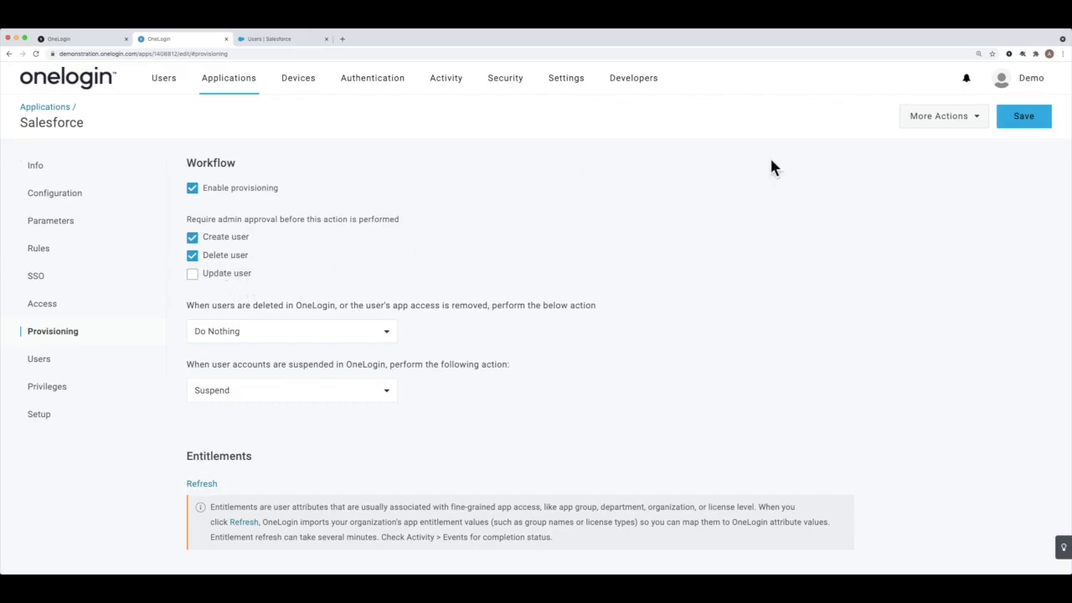
click(1026, 118)
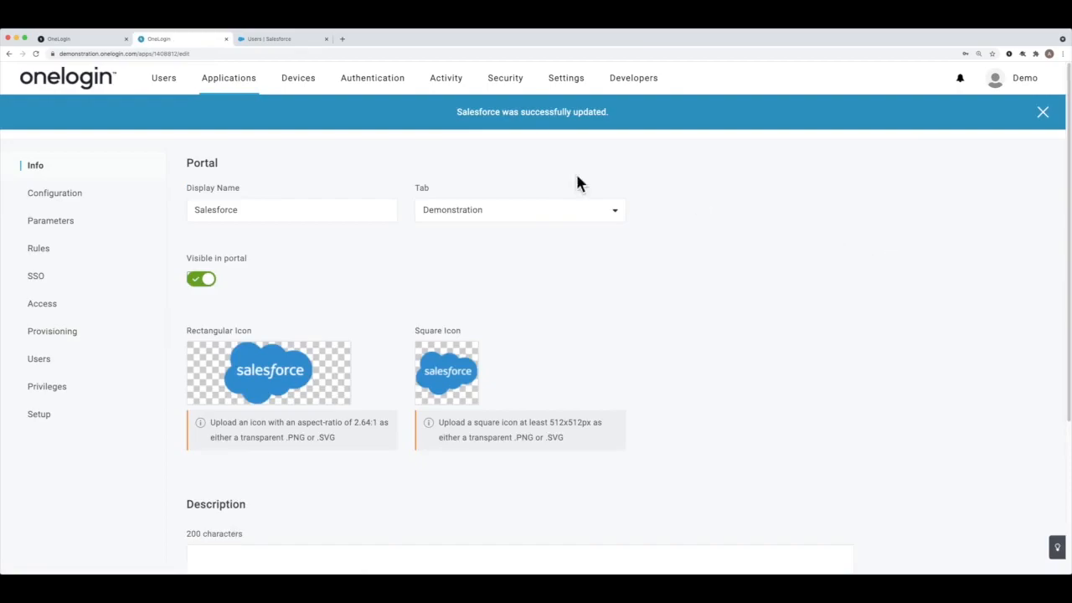
- Open the support user's OneLogin record, set the title to Senior Support Engineer Manager, and save the user
click(164, 111)
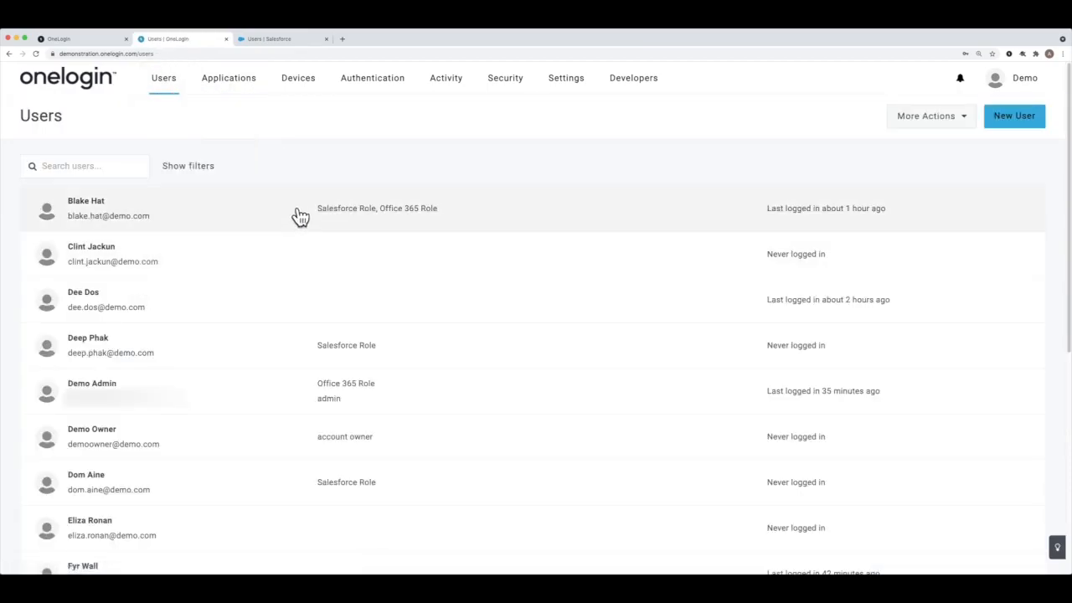
click(298, 213)
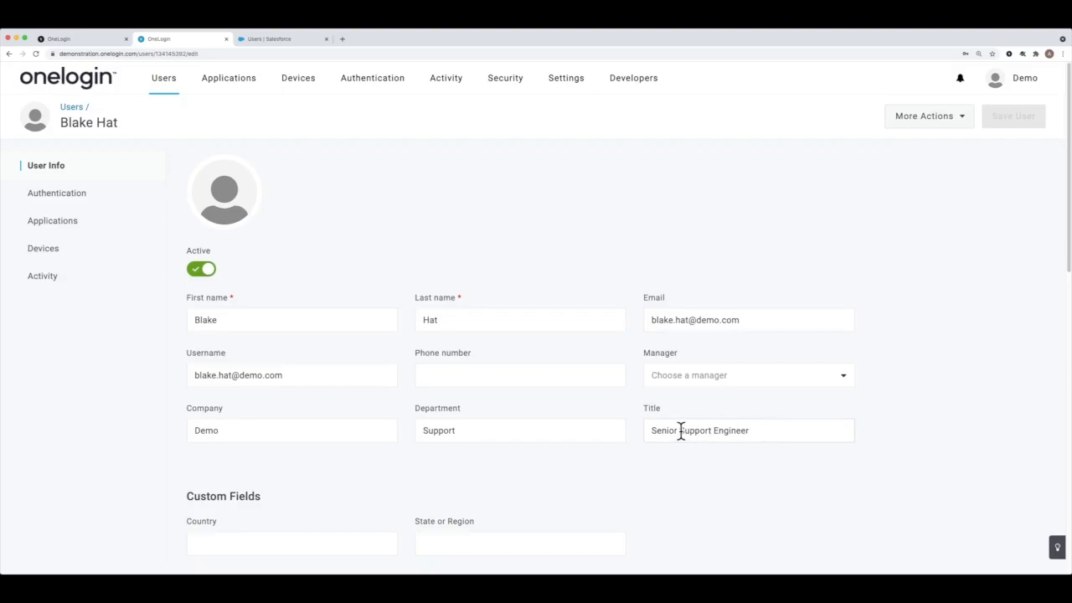
click(758, 428)
text(Manager)
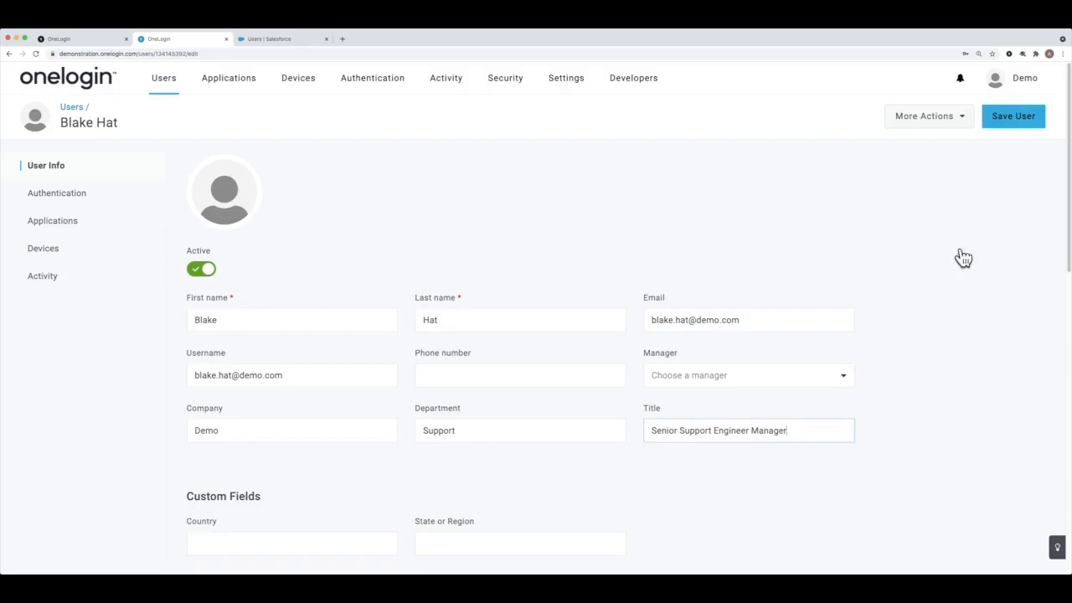
click(1013, 124)
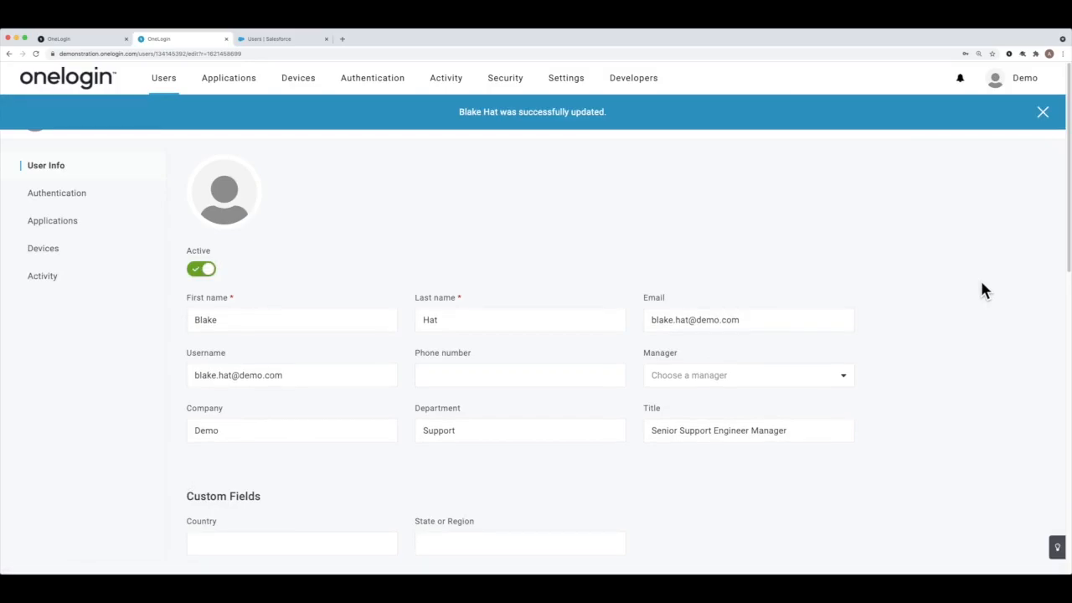
- Switch to Salesforce and reload the user's record to check that the title syncs without approval
click(278, 41)
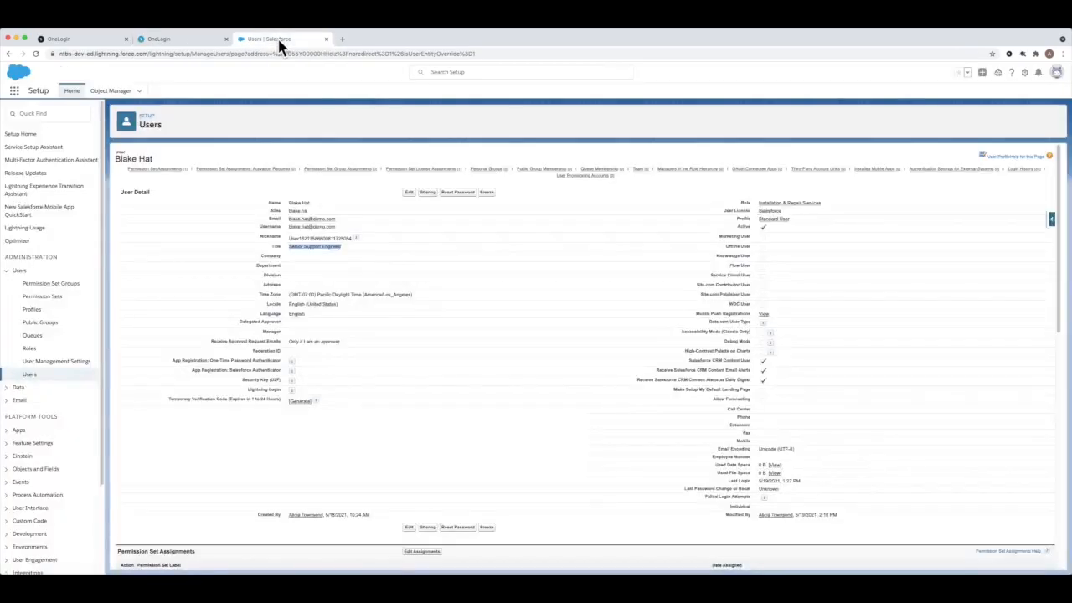
click(35, 55)
drag(300, 250, 283, 247)
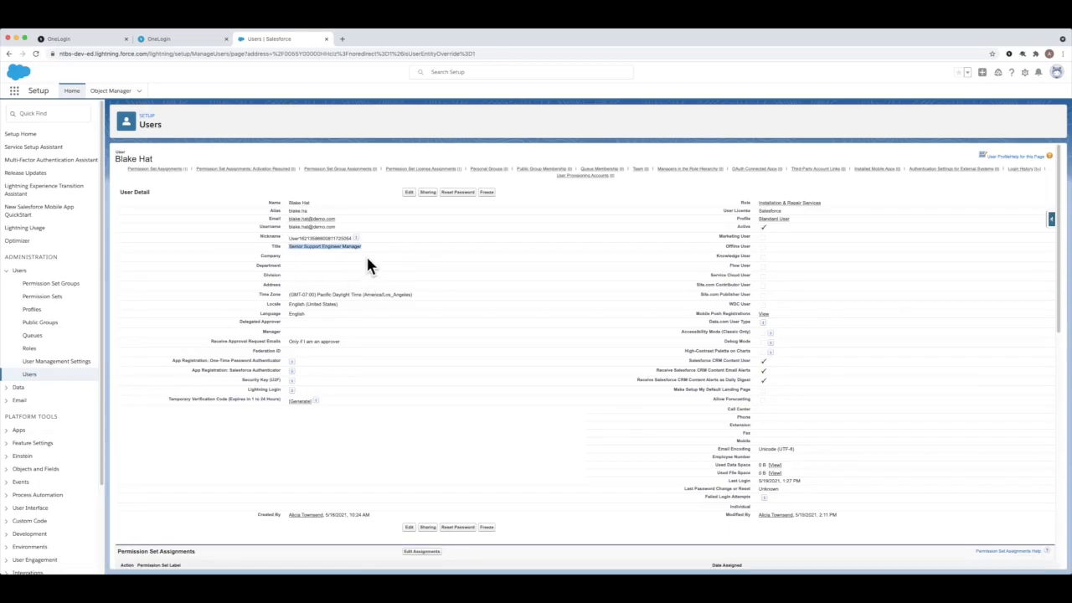
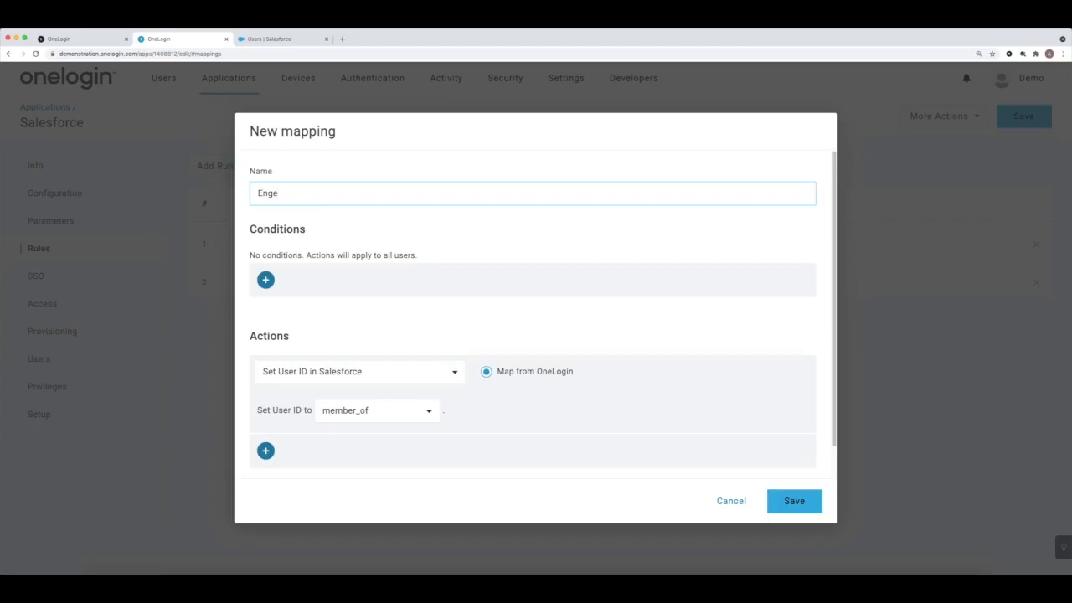
- Name the new Salesforce mapping Engineering Team and add the condition Department equals Engineering
click(292, 220)
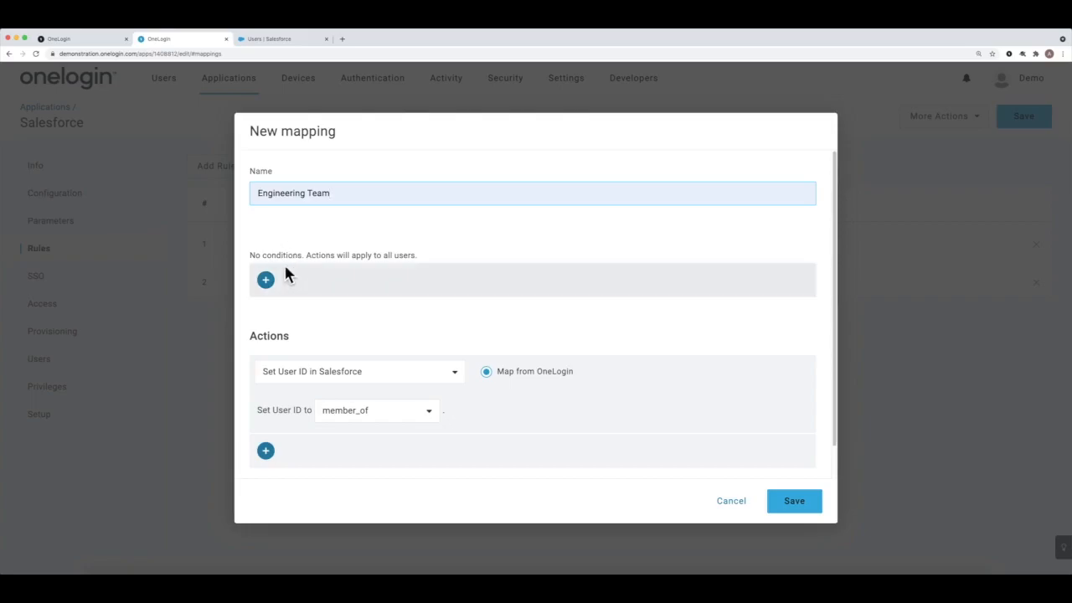
click(265, 280)
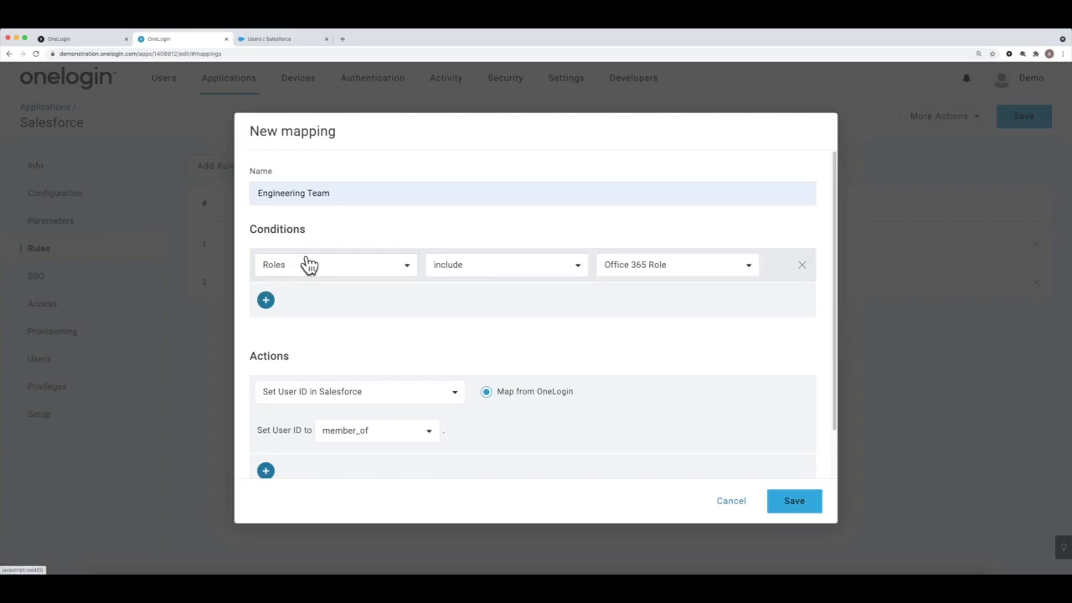
click(307, 266)
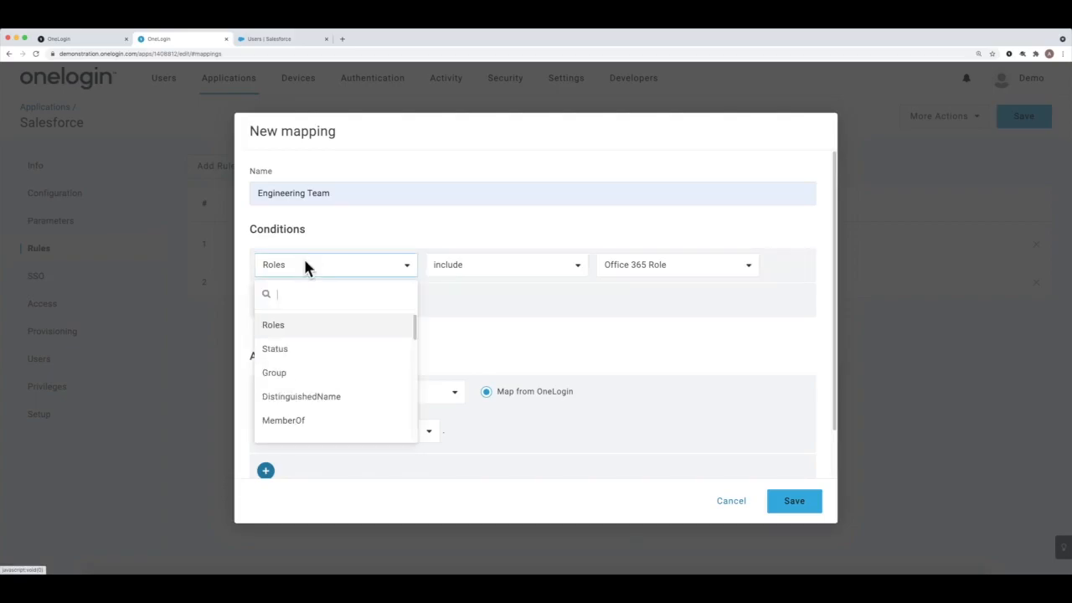
text(dep)
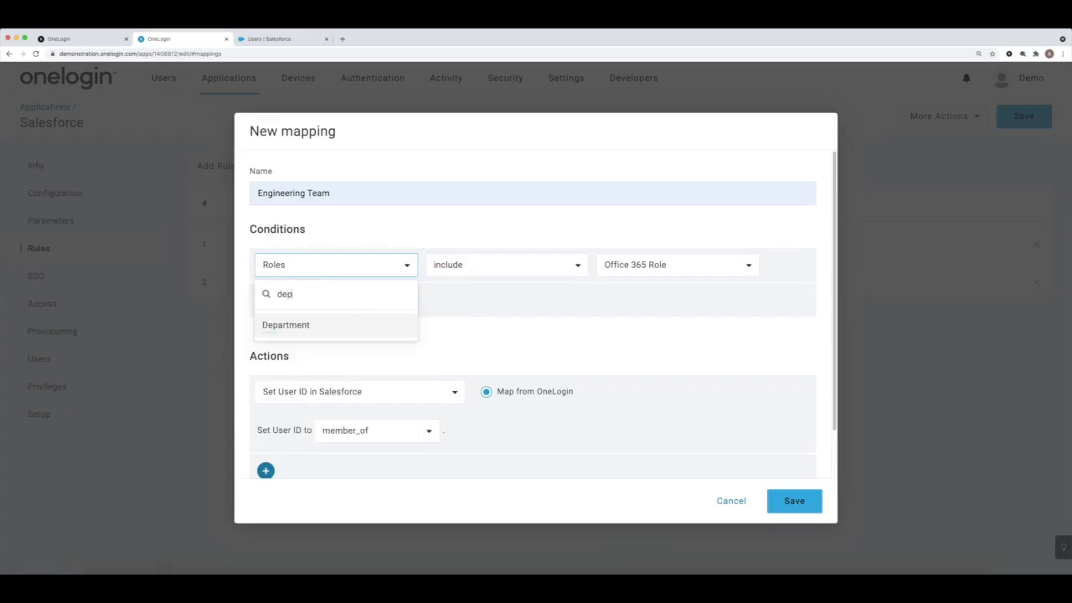
click(313, 325)
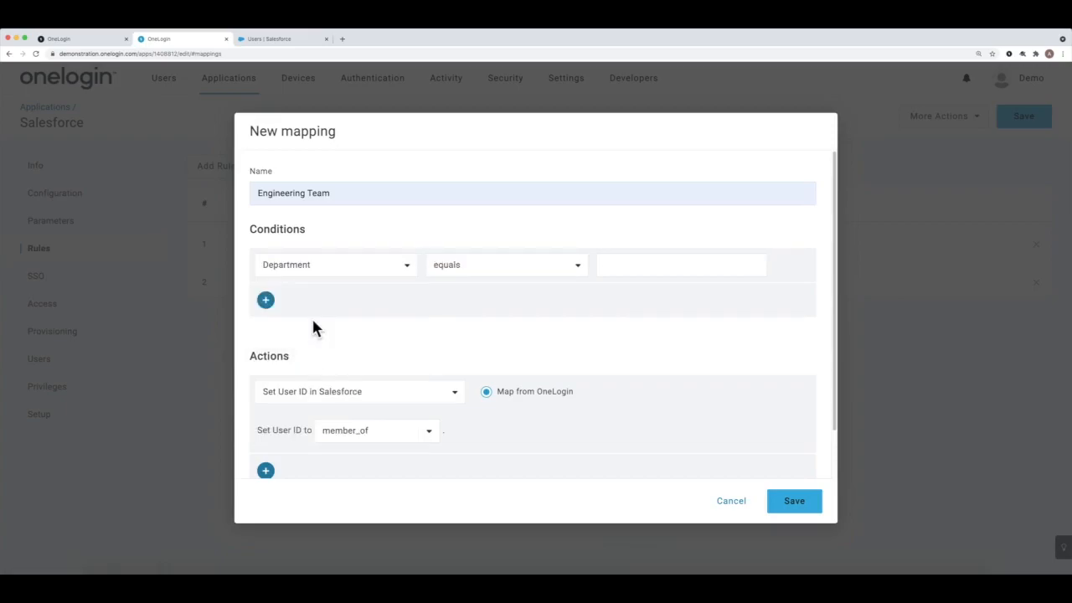
click(644, 269)
text(En)
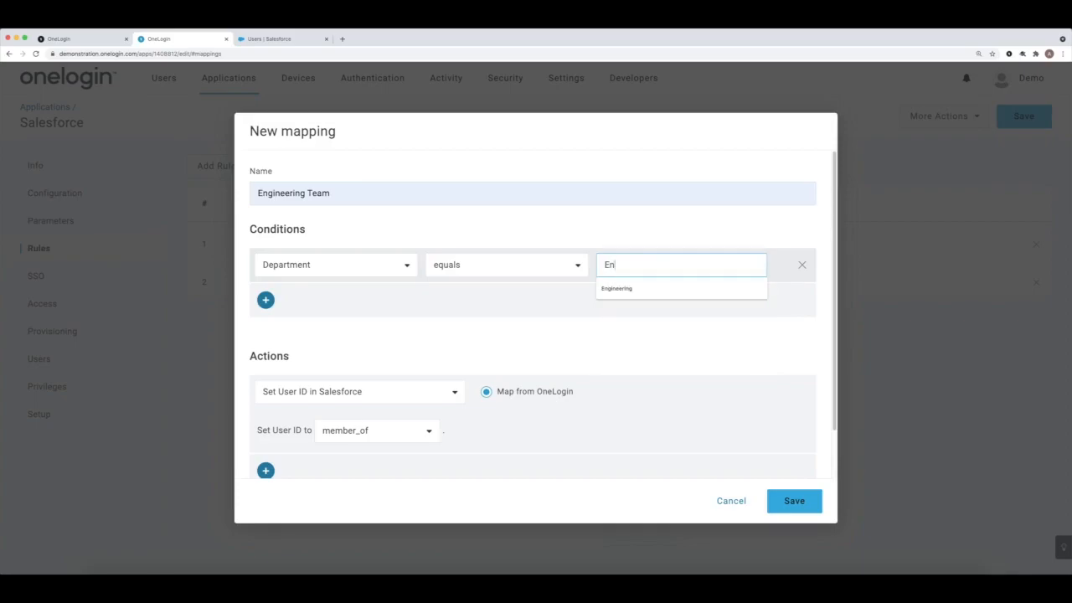
text(gineering)
click(626, 329)
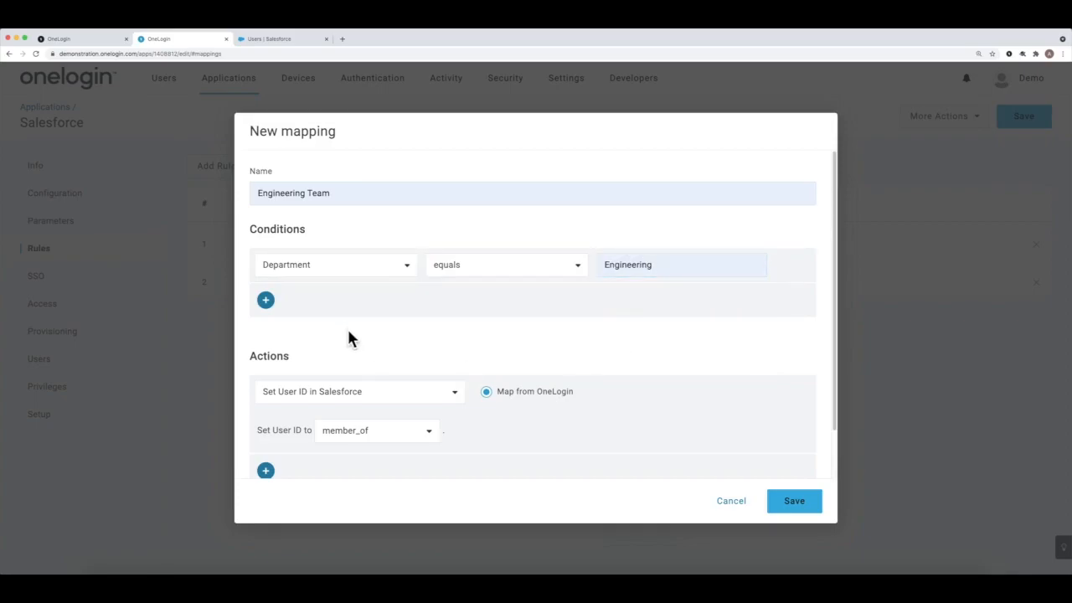
- Set the action of the Engineering Team mapping to Set Role in Salesforce after reviewing the other available actions
click(338, 399)
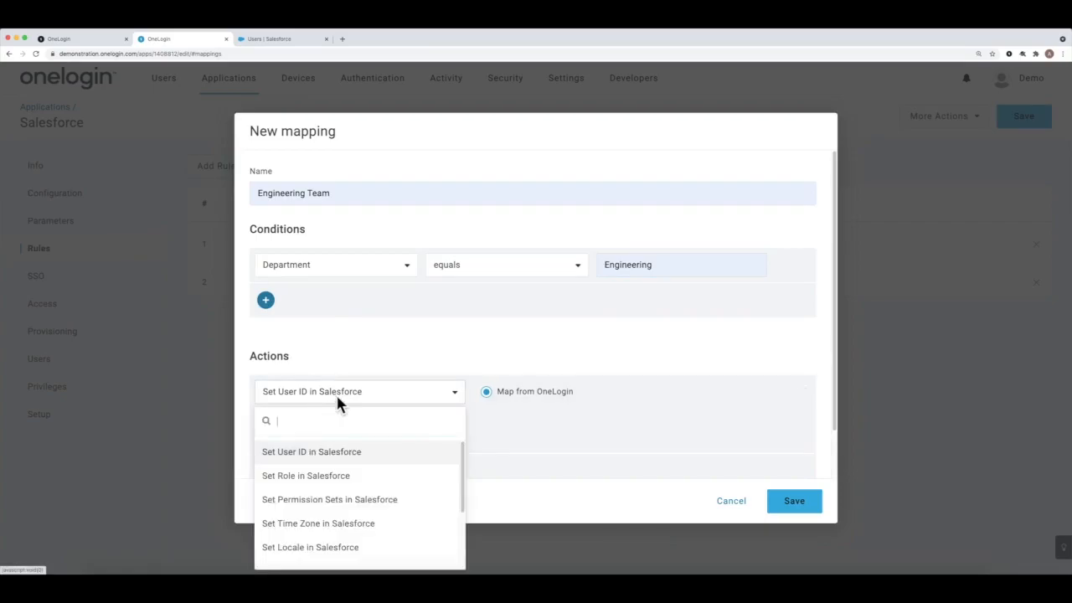
click(378, 477)
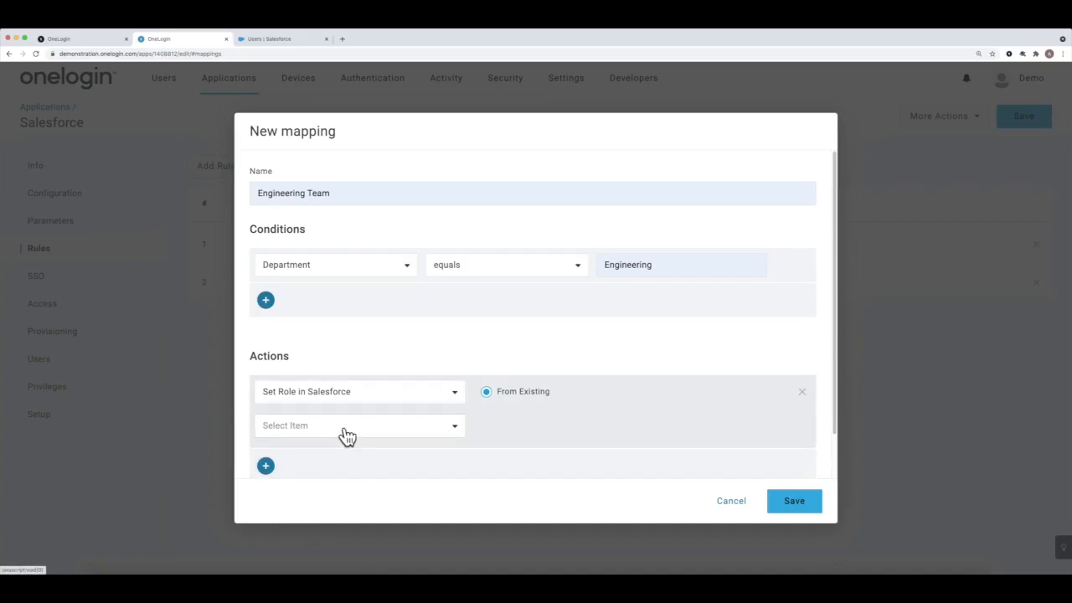
click(293, 392)
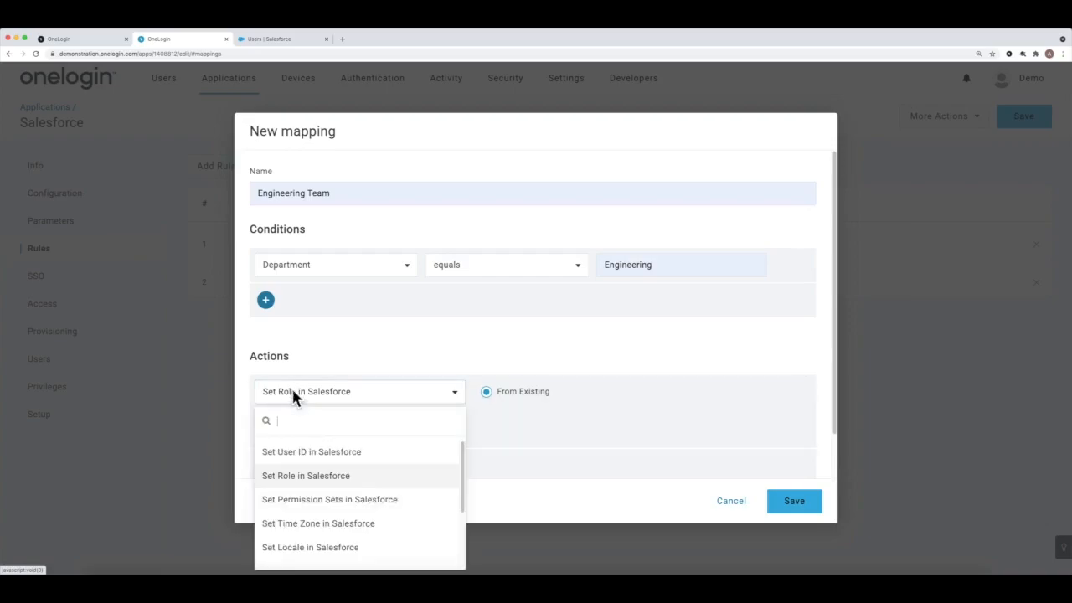
scroll(354, 507, down, 3)
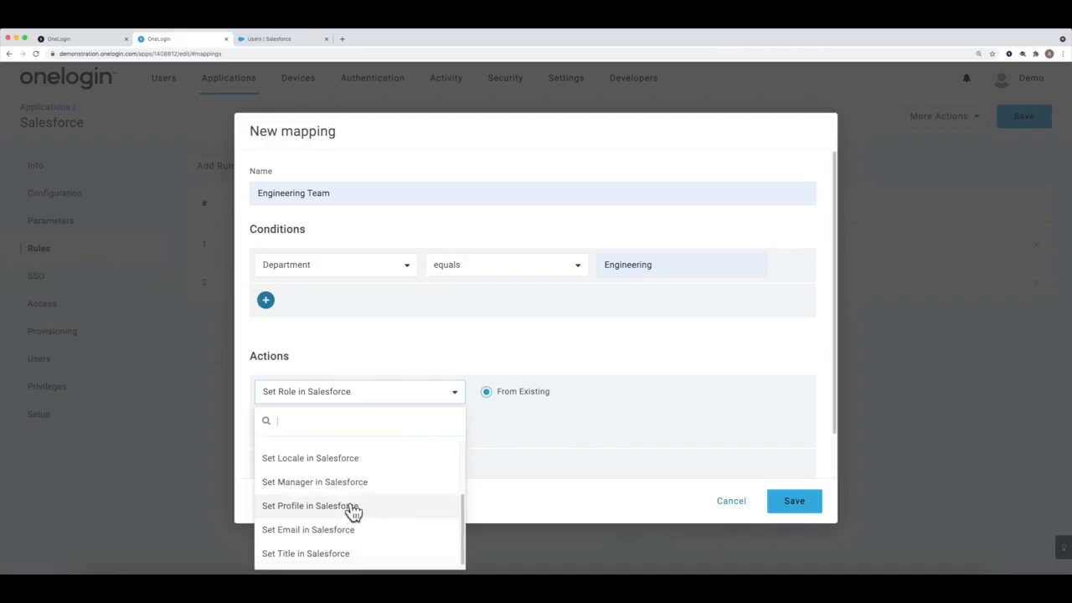
scroll(369, 492, up, 1)
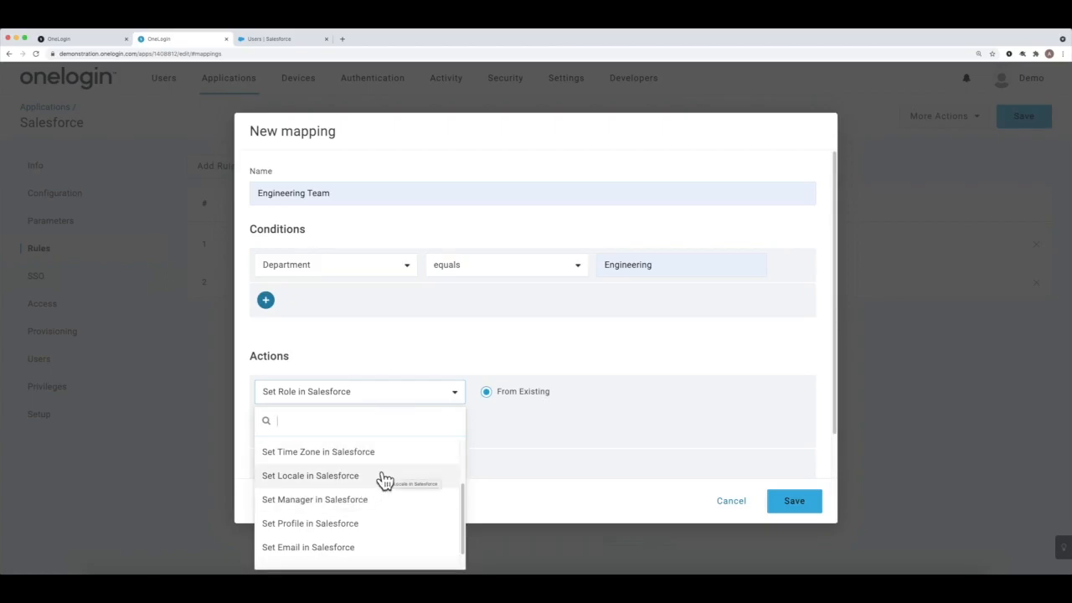
scroll(407, 471, up, 3)
click(406, 473)
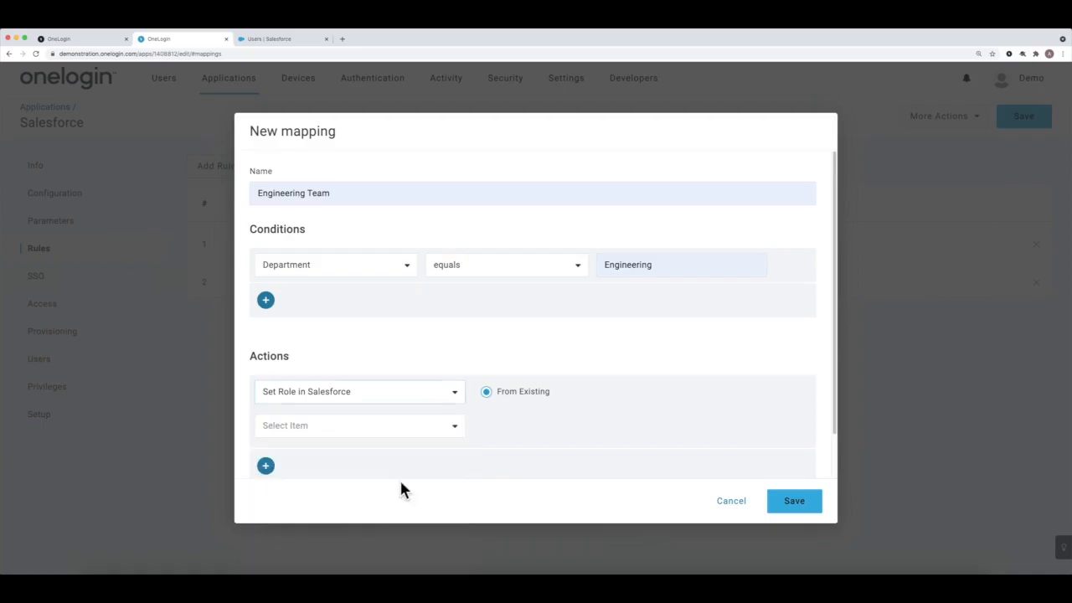
- Switch to Salesforce to check the role assigned on the user's record, and return to the OneLogin mapping
click(270, 40)
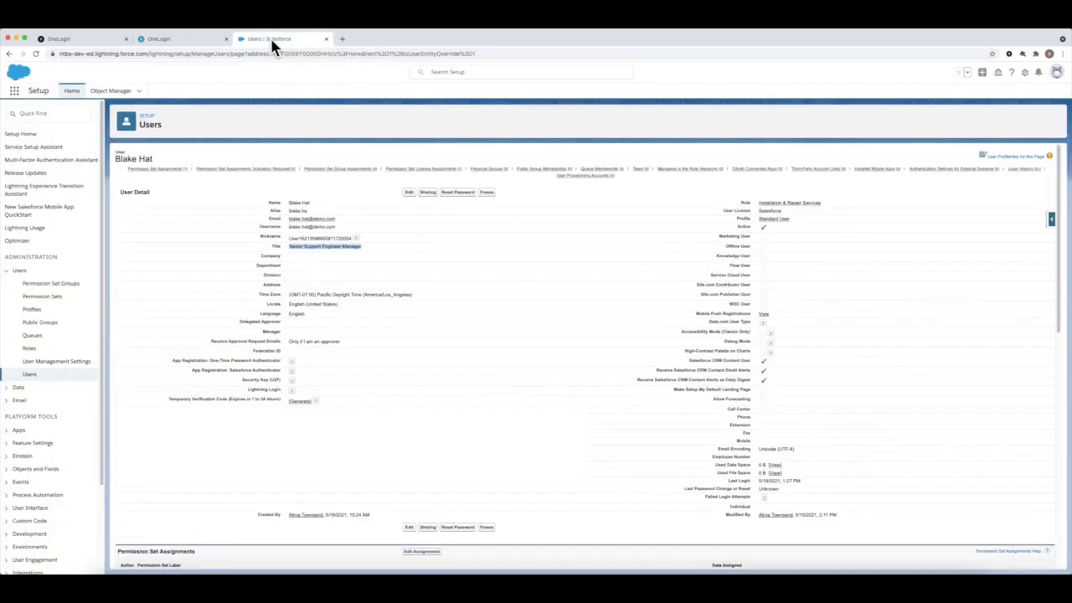
click(827, 205)
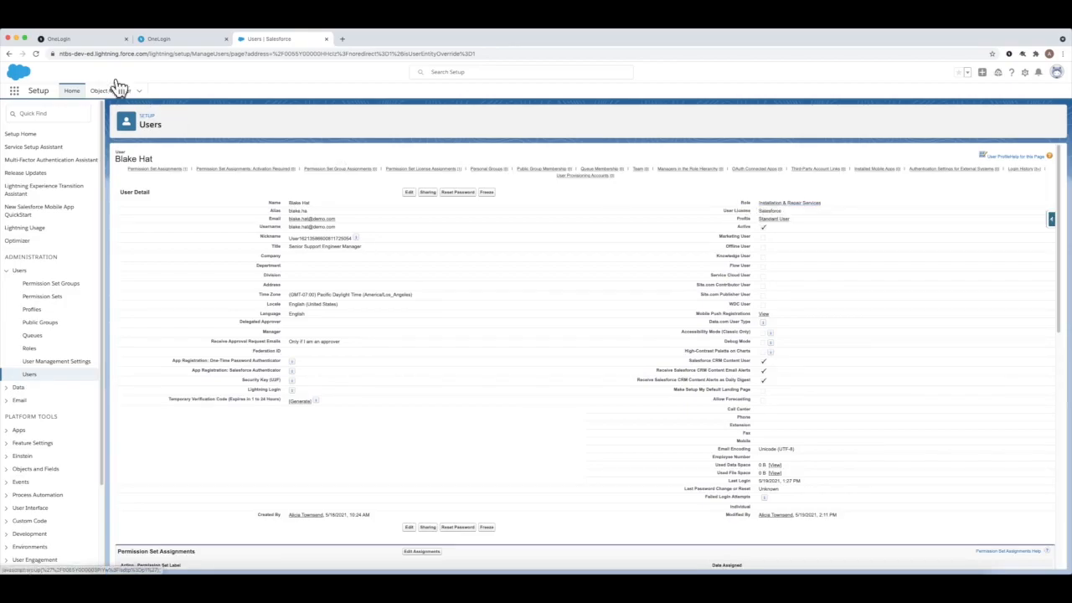
click(177, 37)
- Choose Customer Support, International as the mapping's role, save the mapping, and view the Salesforce app's parameters for the default role
click(324, 427)
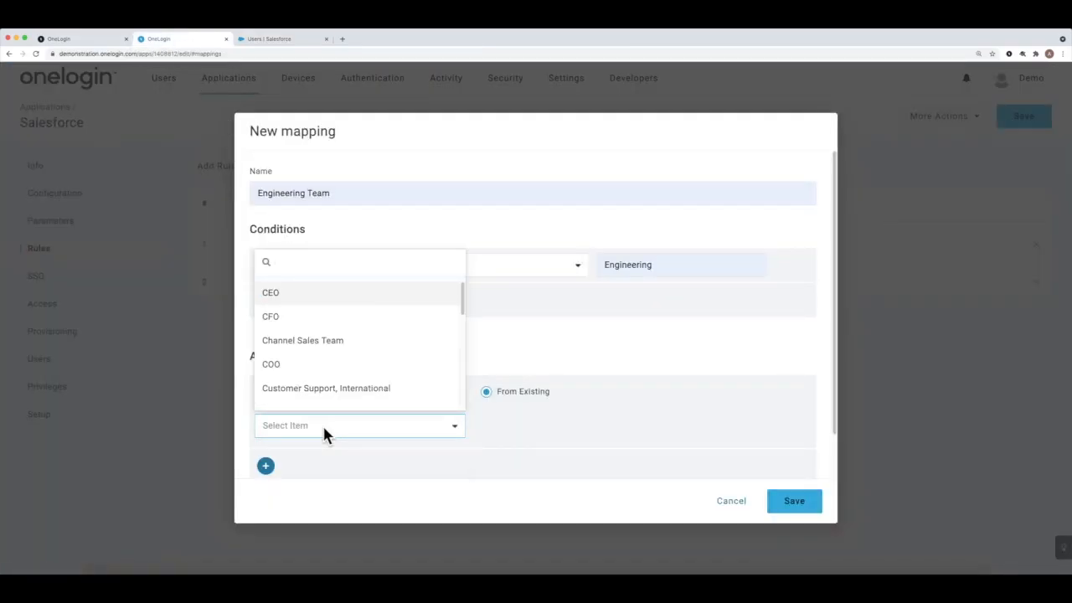
scroll(331, 393, down, 1)
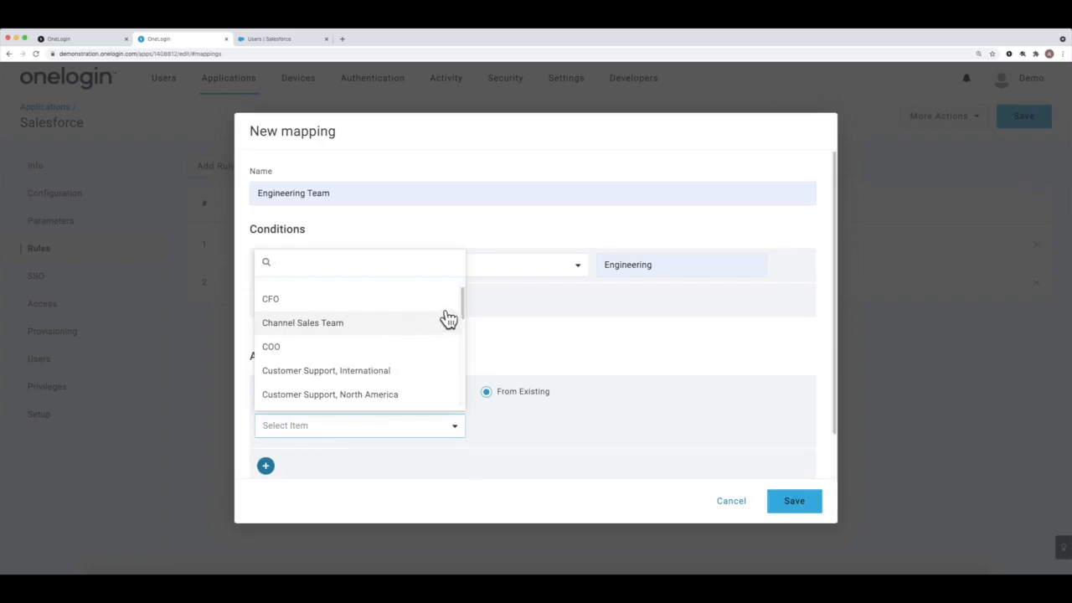
click(389, 372)
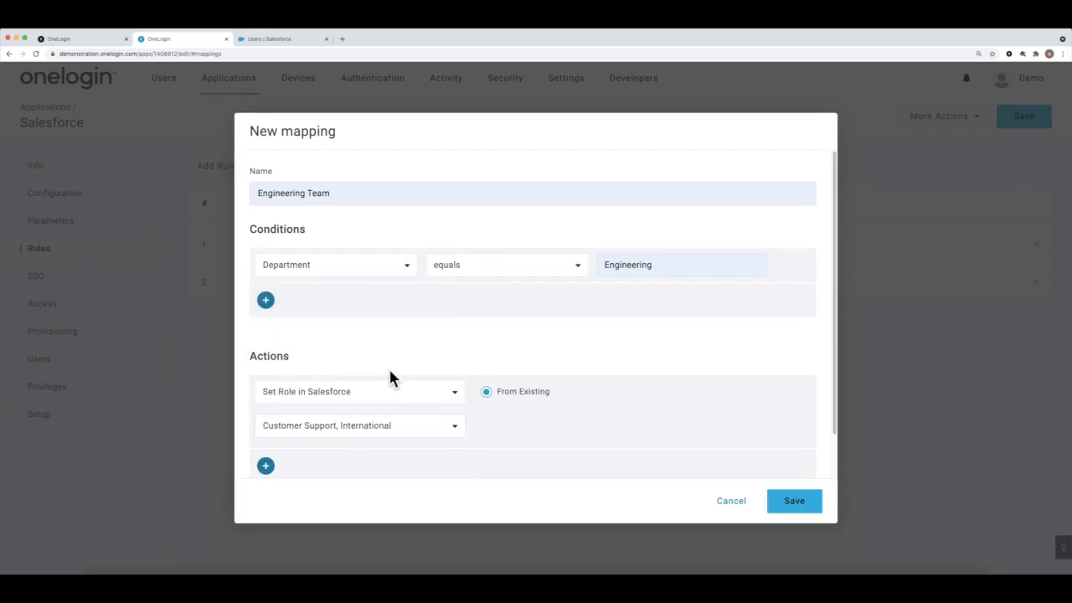
click(794, 501)
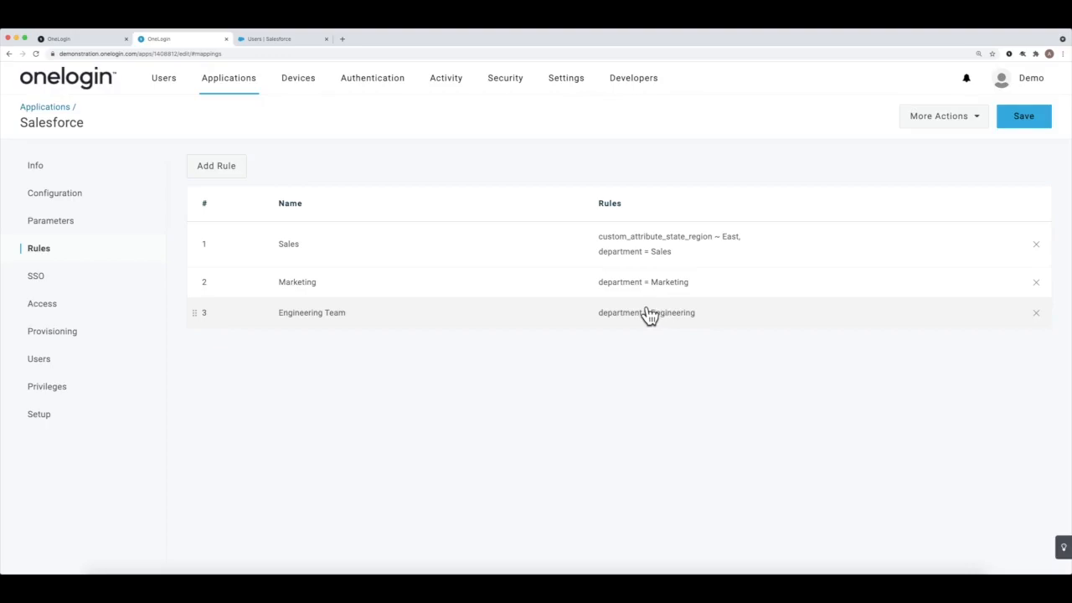
click(81, 231)
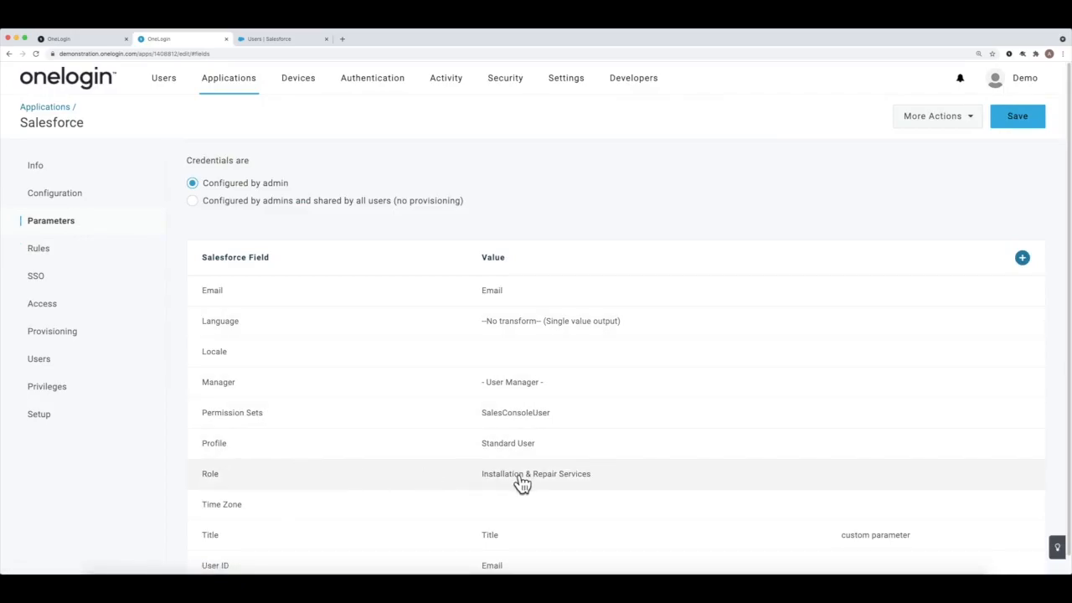
- Open the support user's OneLogin record, set the department to Engineering, and save the user
mouse_move(164, 84)
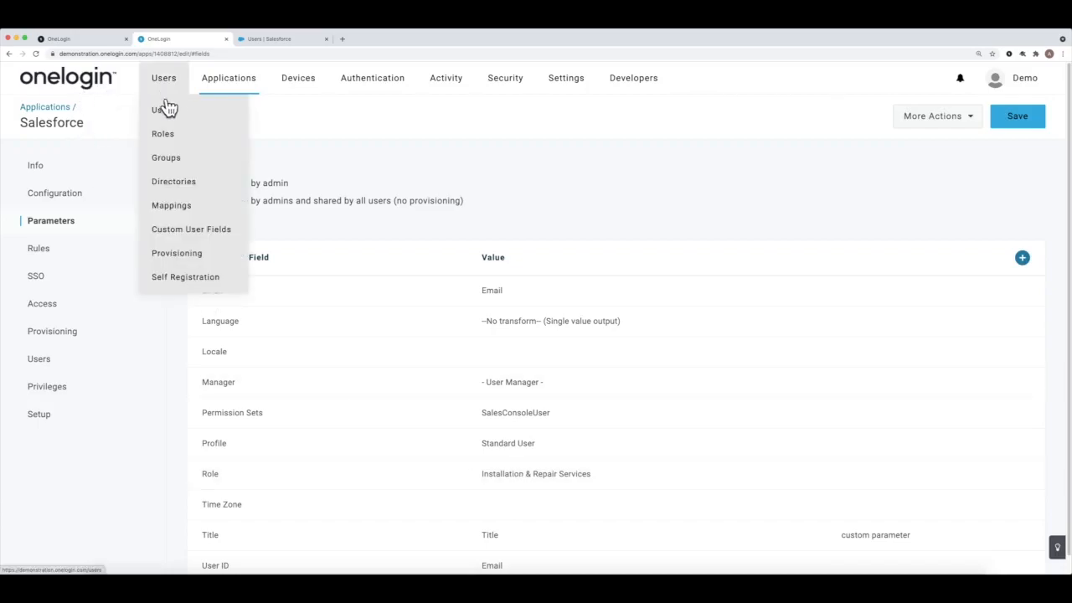
click(165, 112)
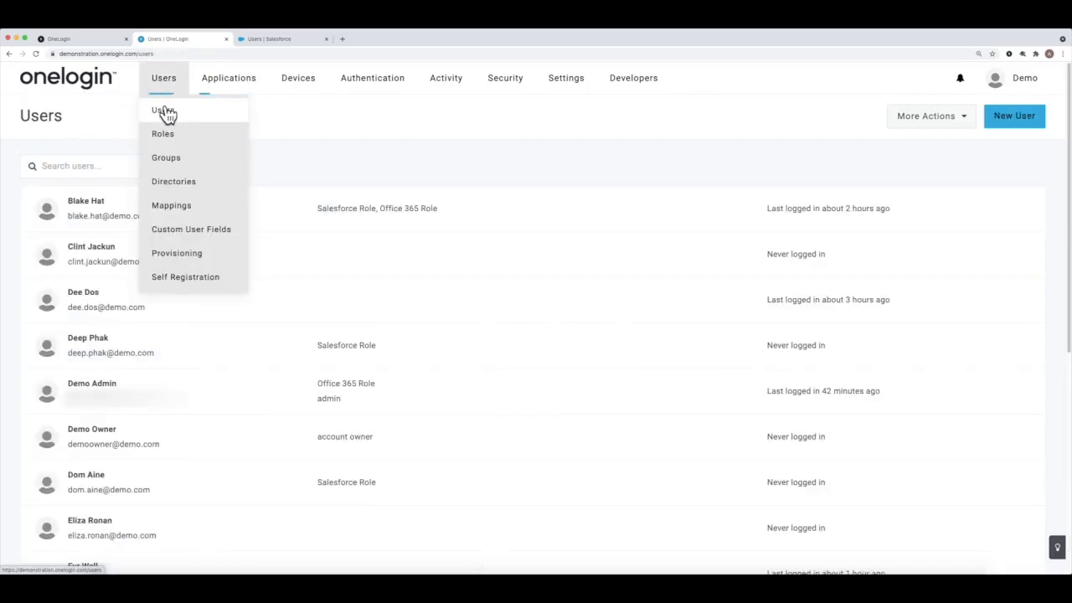
click(303, 224)
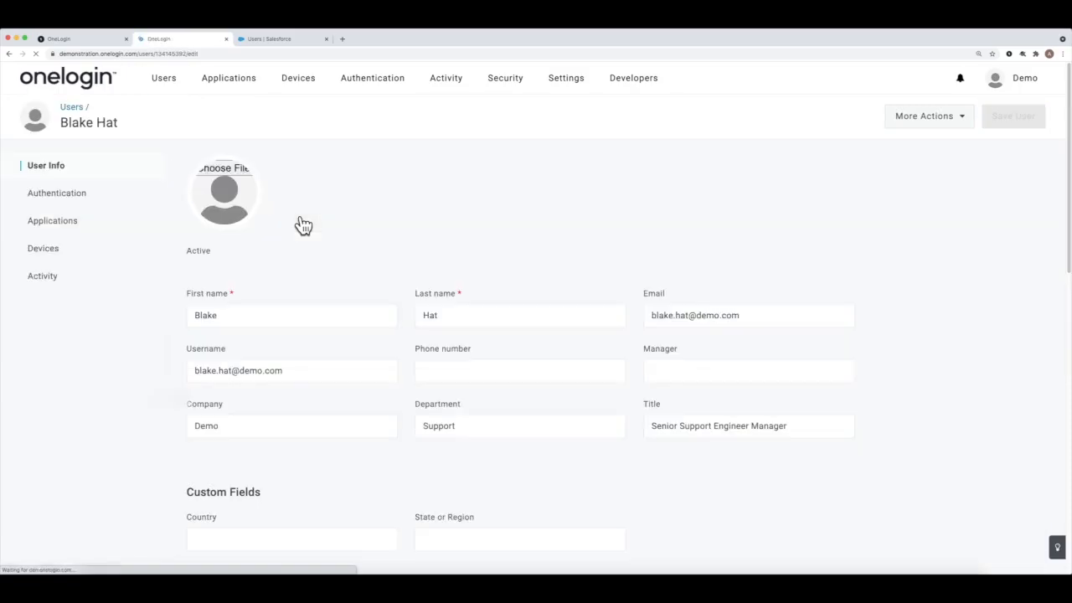
double_click(455, 430)
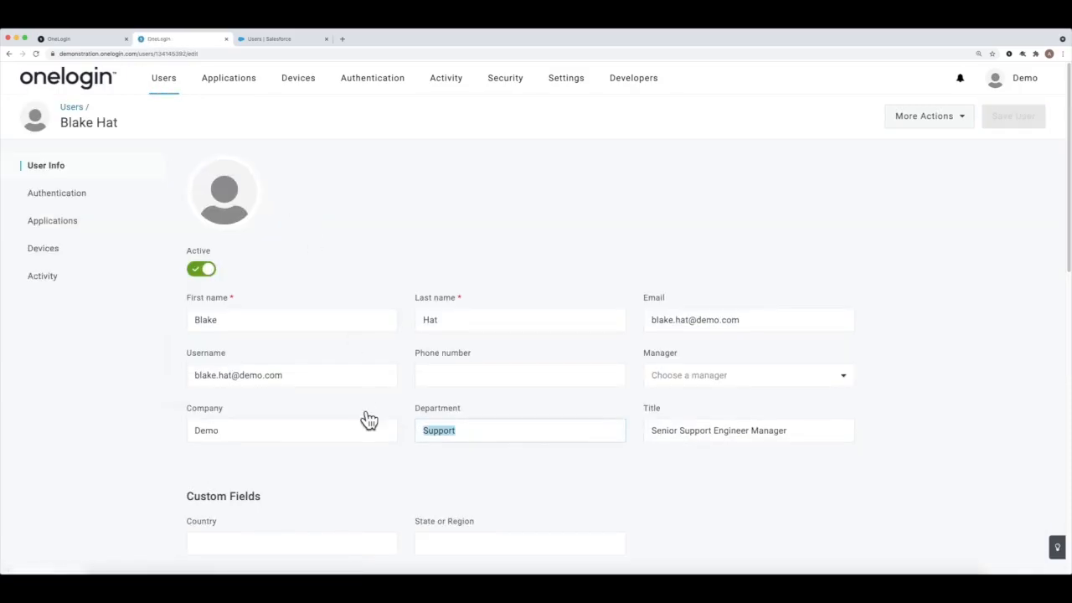
text(Eng)
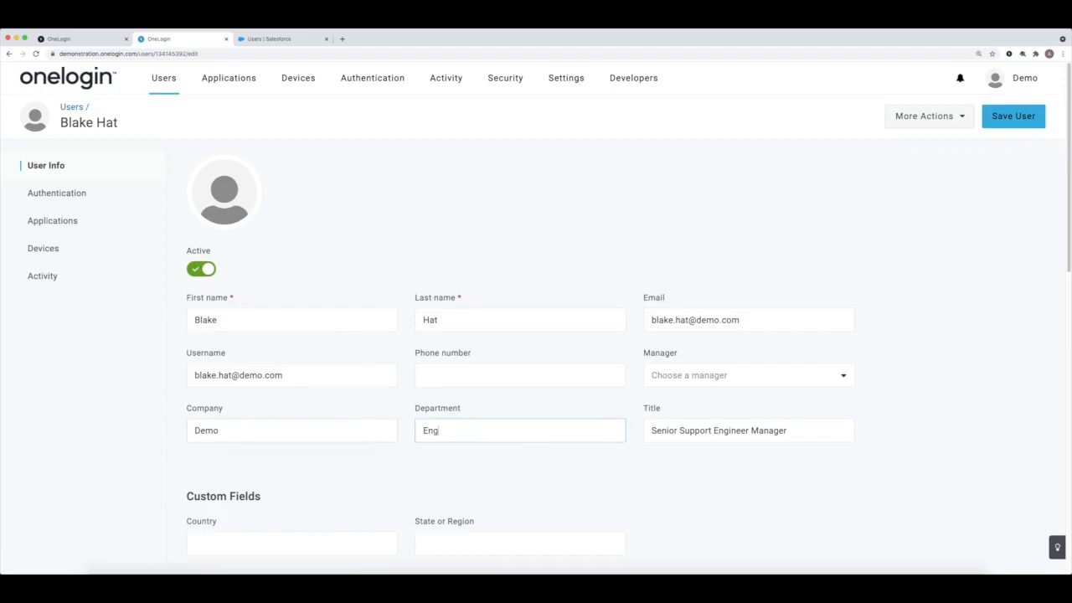
text(ineering)
click(1023, 115)
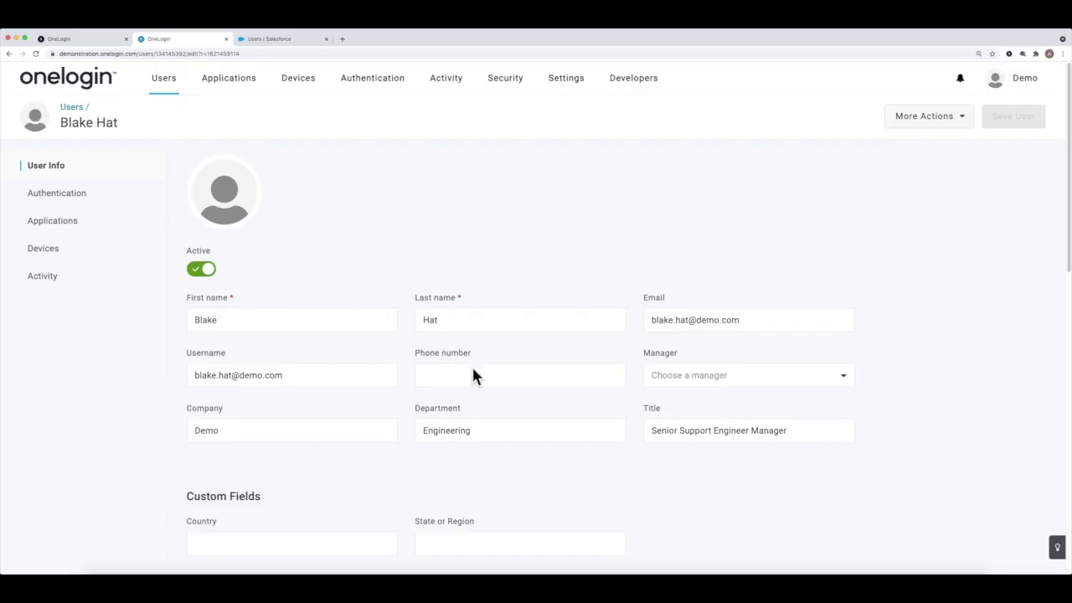
drag(505, 432, 418, 427)
- Review the Salesforce app's Engineering Team rule without changing it, and check the admin approval settings for provisioning
mouse_move(240, 86)
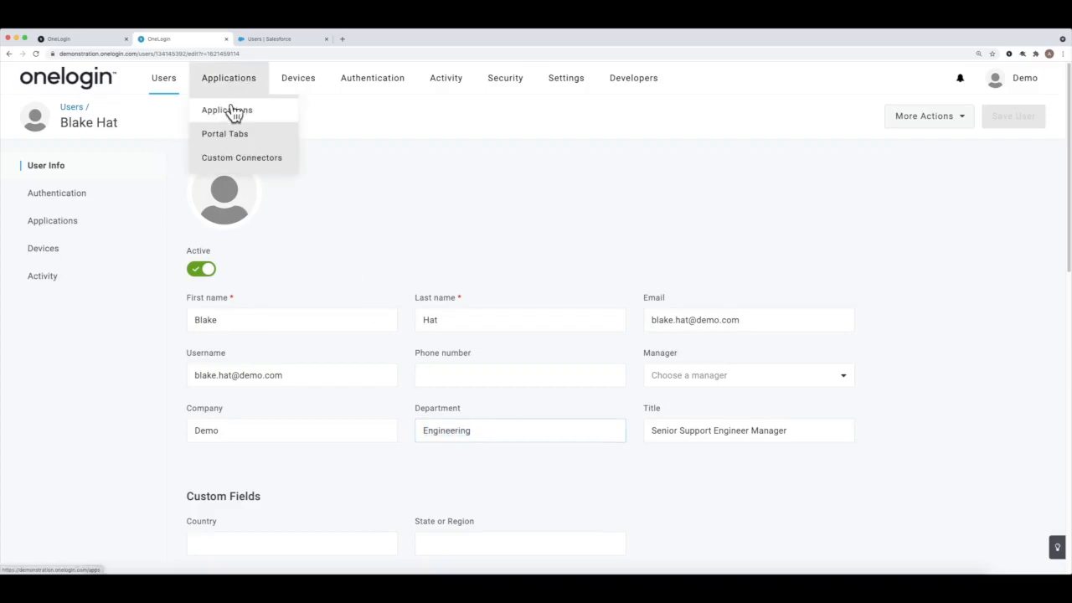
click(232, 110)
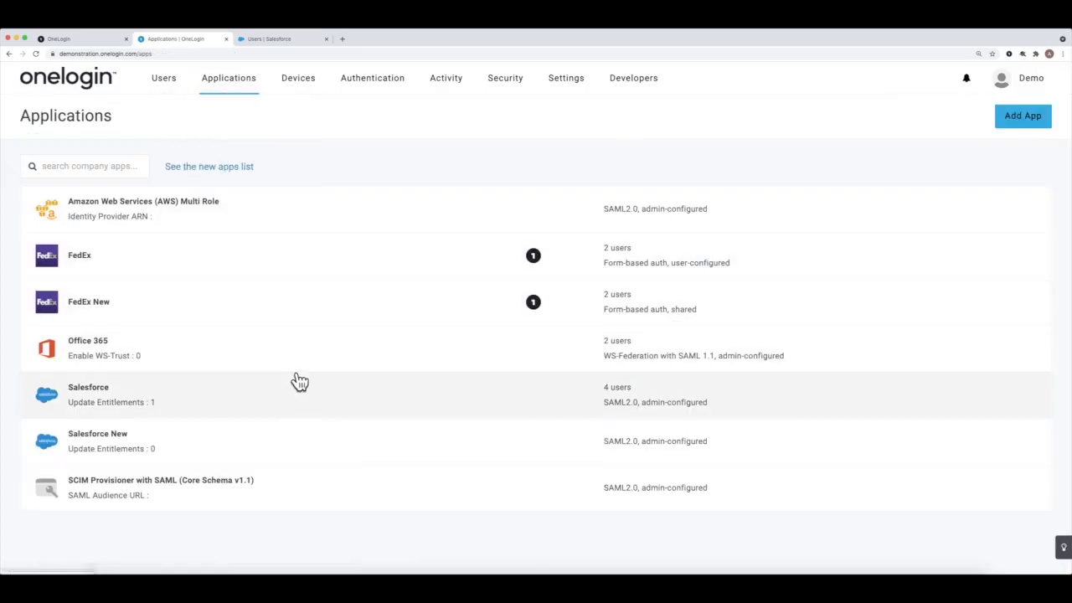
click(298, 387)
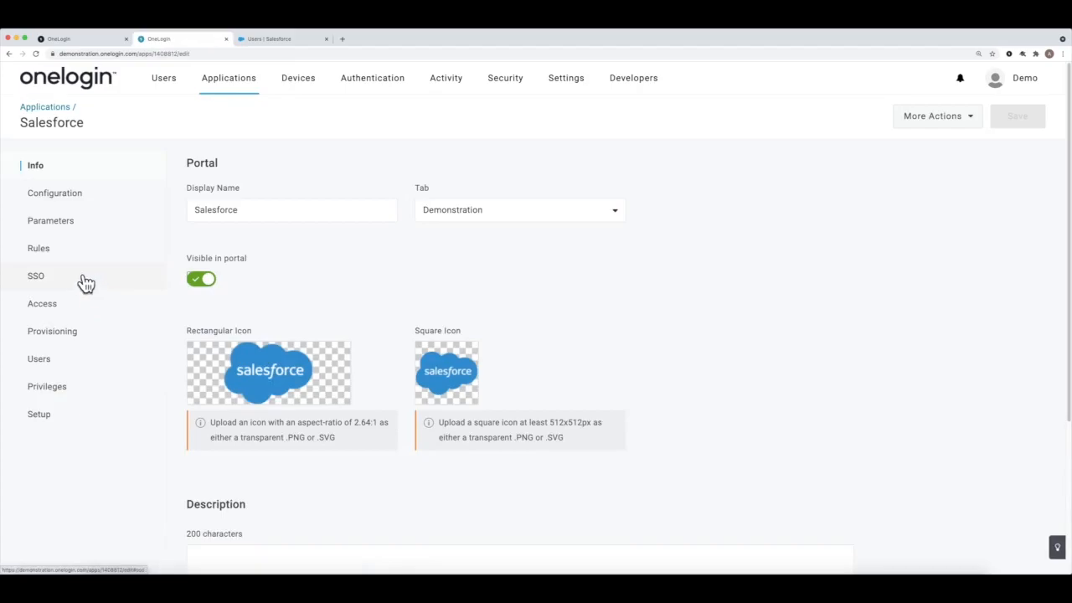
click(81, 255)
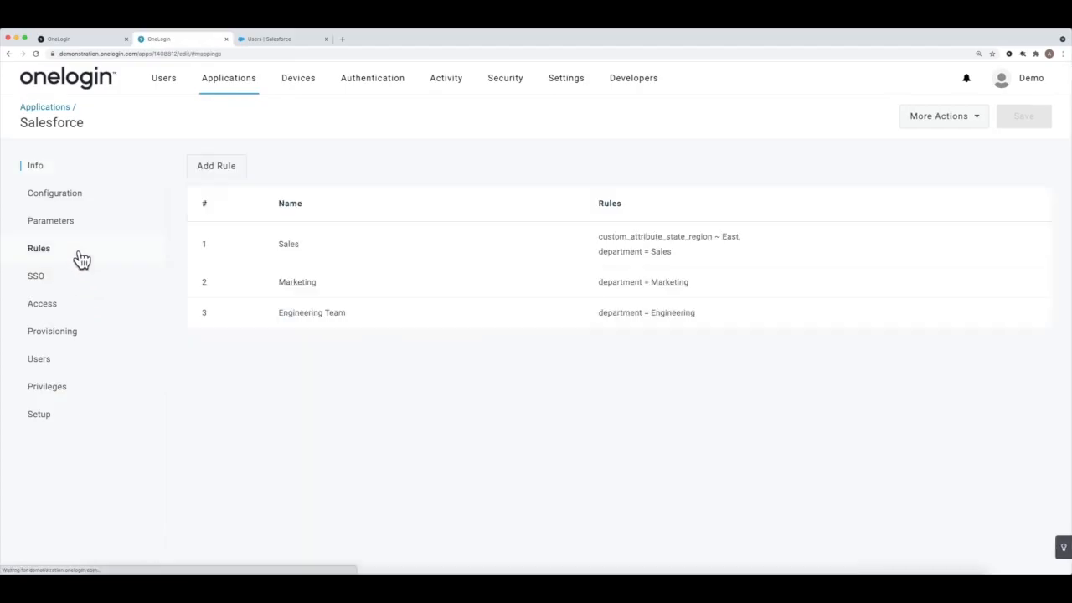
click(412, 317)
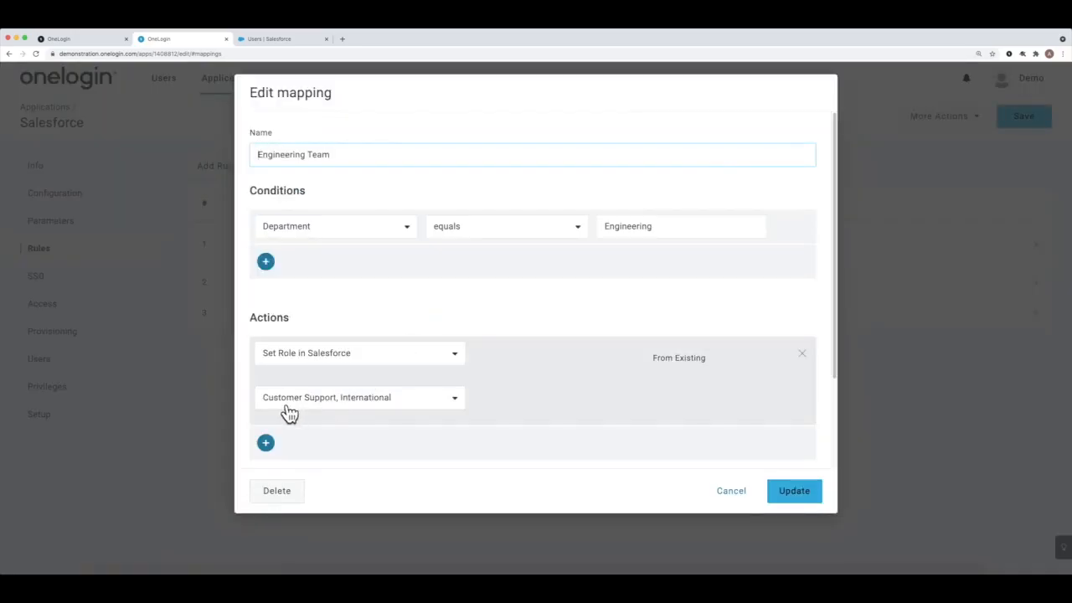
click(730, 492)
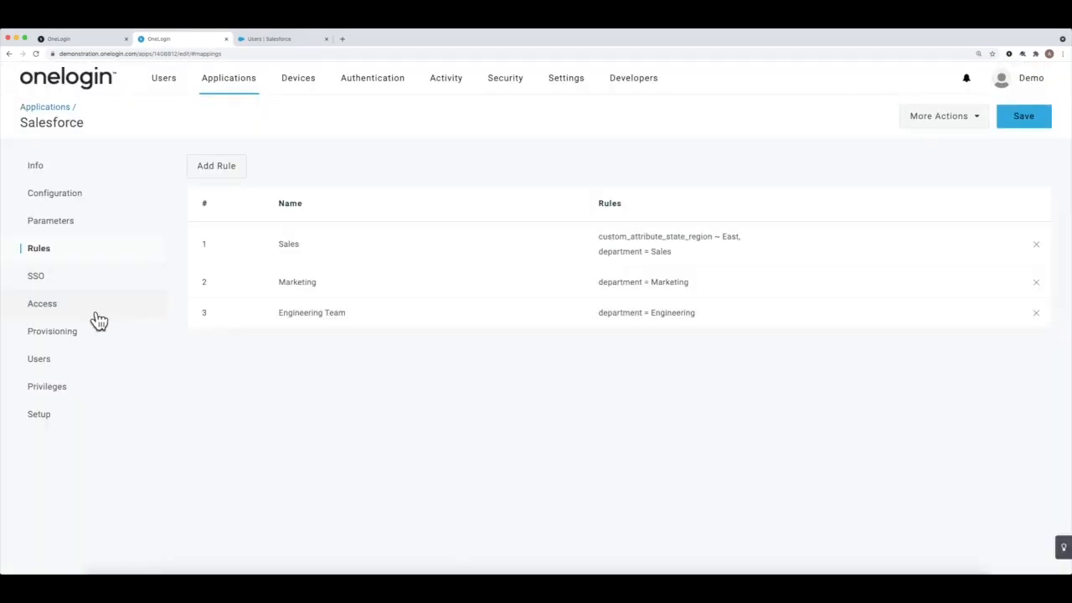
click(95, 331)
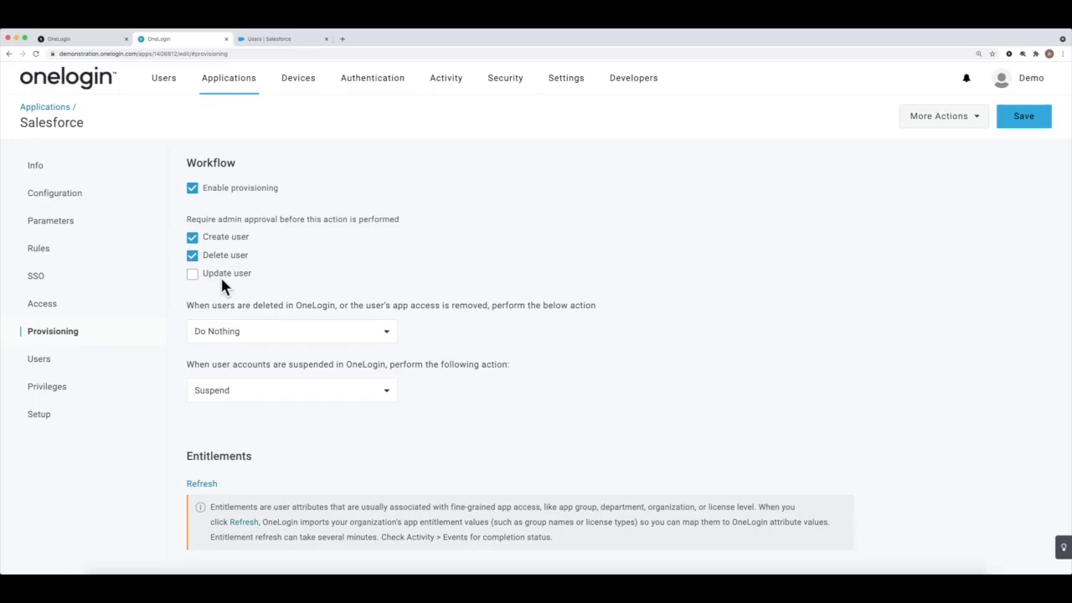
- Switch to Salesforce and reload the user's record to check the role set by the Engineering Team rule
click(283, 39)
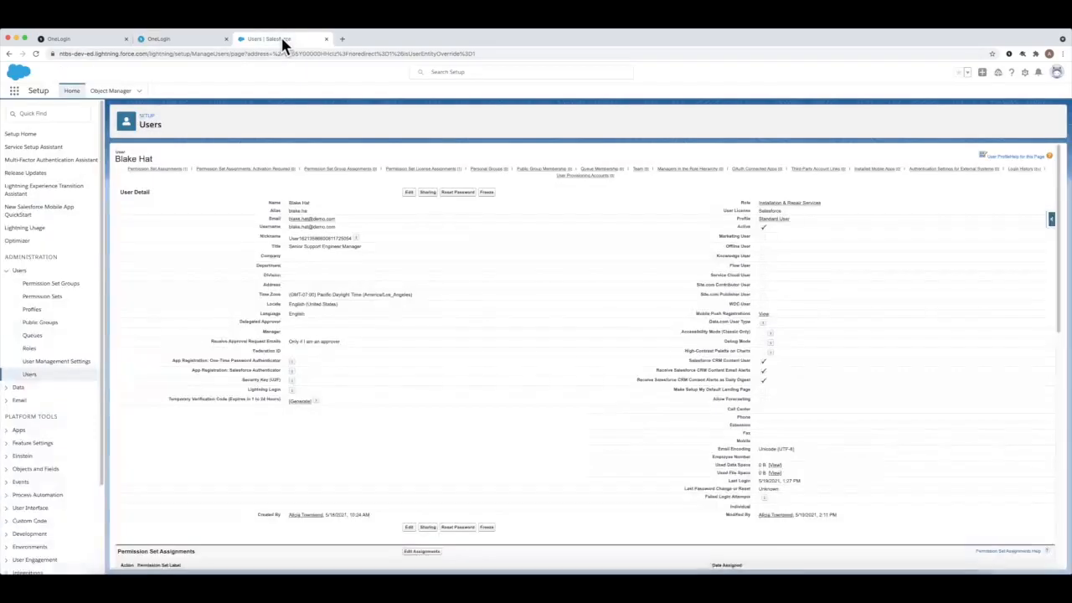
click(35, 53)
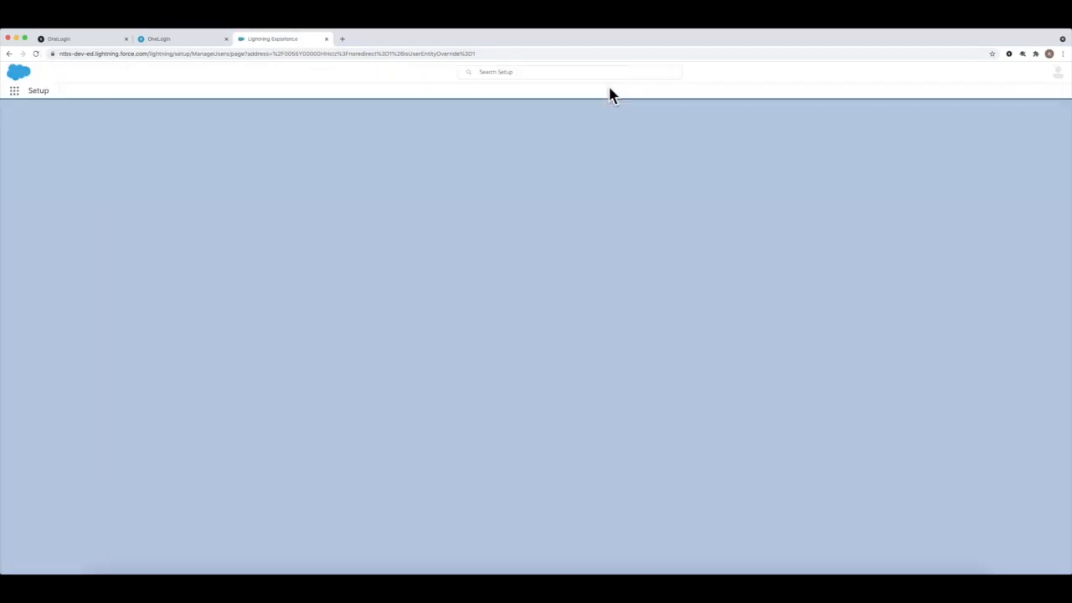